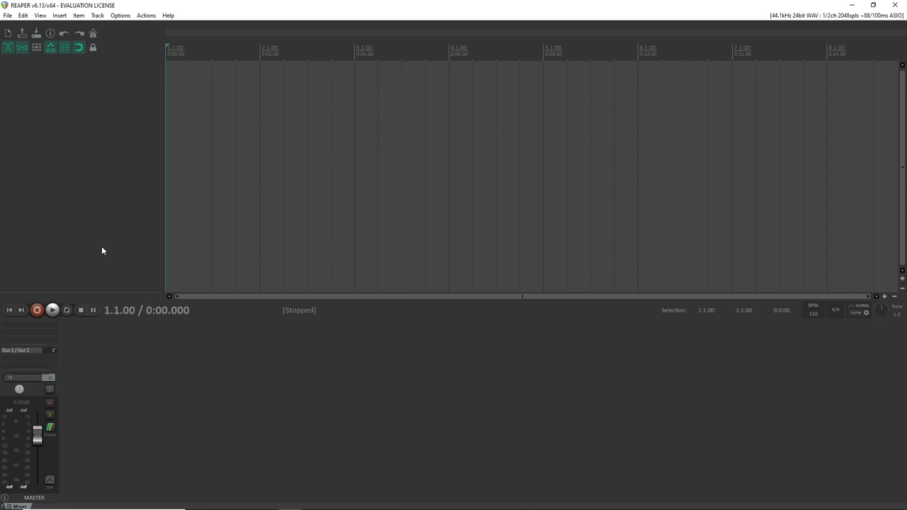
In the audio device preferences, set the audio system to ASIO and the driver to Audient USB Audio ASIO Driver
left_click(117, 15)
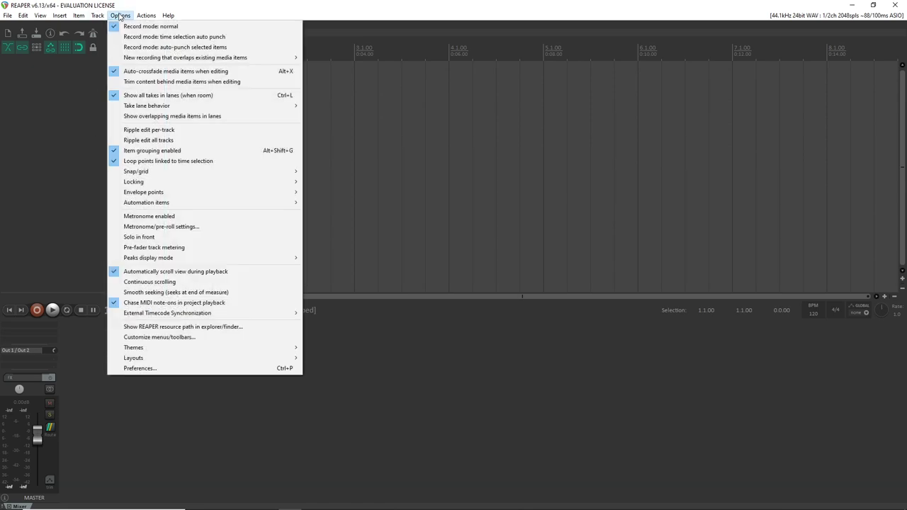
left_click(141, 368)
scroll(246, 193, "up", 3)
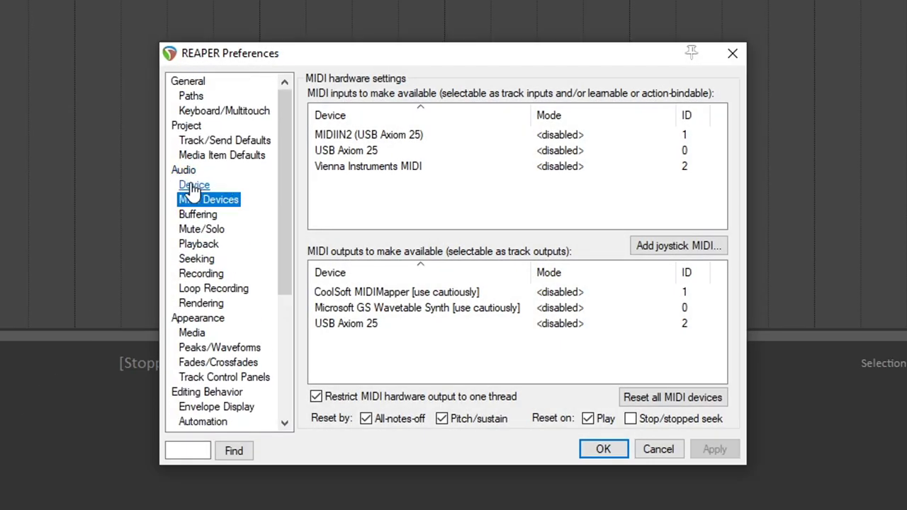
left_click(189, 187)
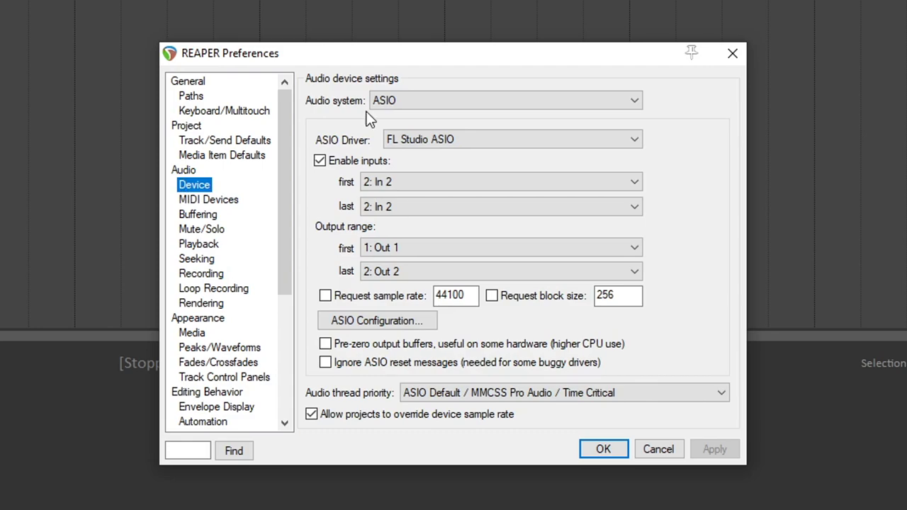
left_click(385, 100)
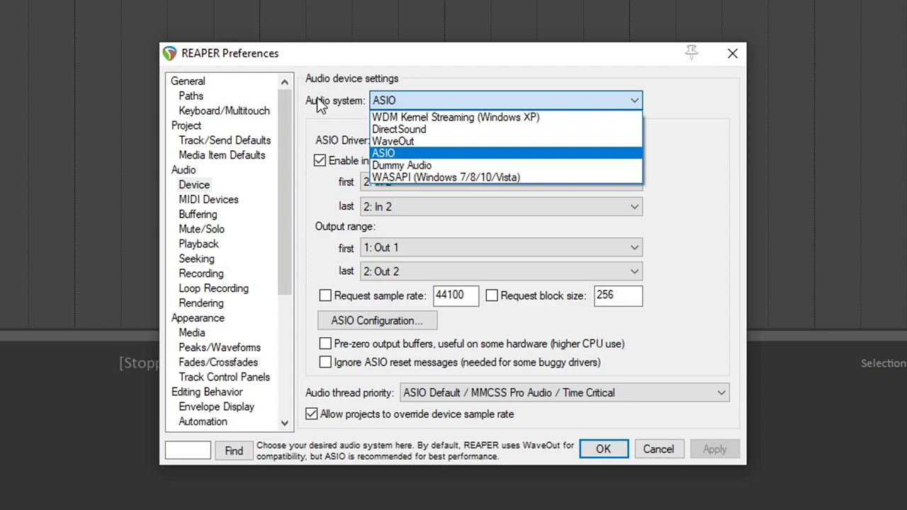
left_click(461, 153)
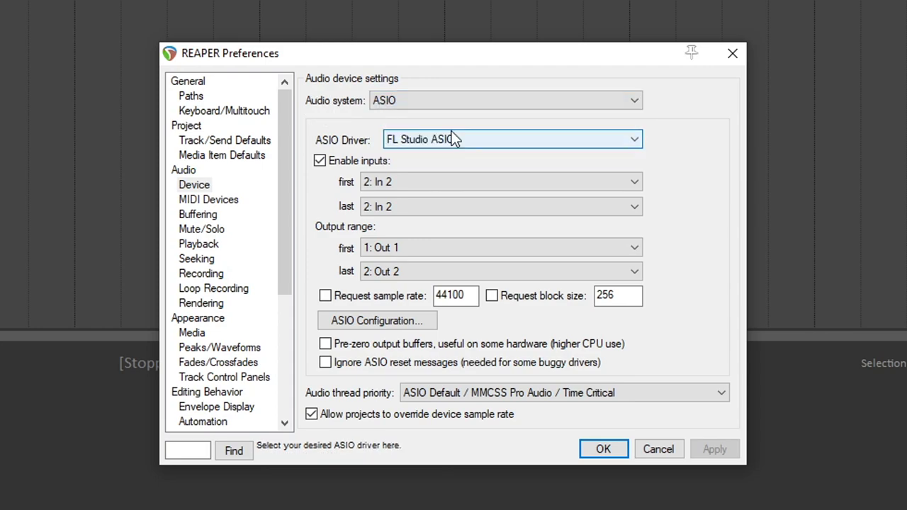
left_click(395, 144)
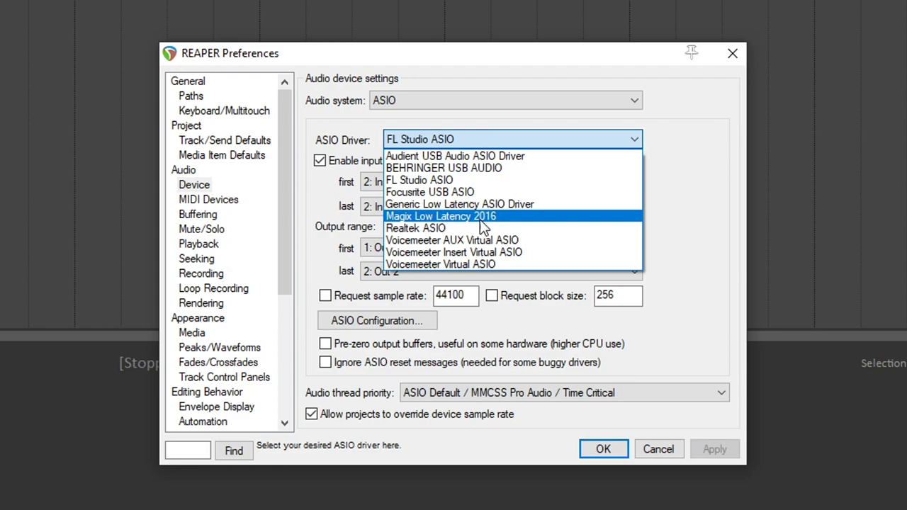
left_click(457, 155)
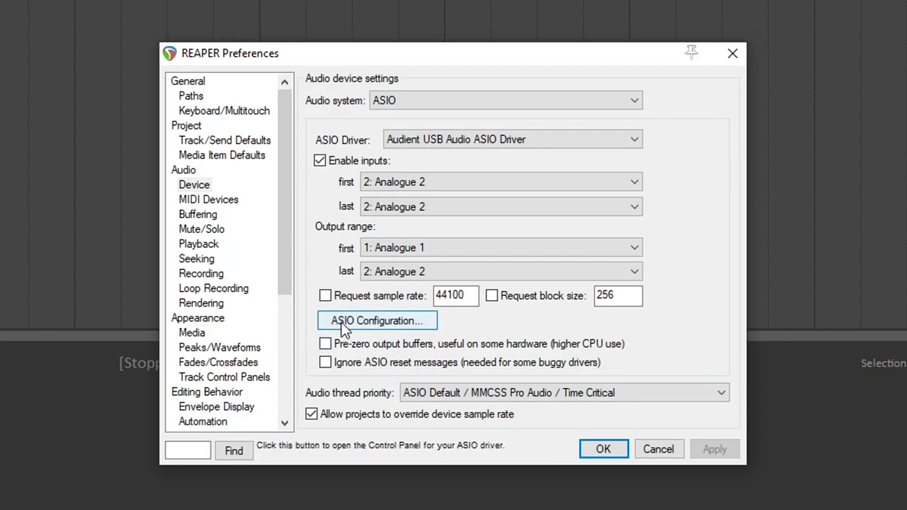
Open the ASIO driver's configuration, set the ASIO buffer size to 512 samples, and check the sample rate setting
left_click(371, 324)
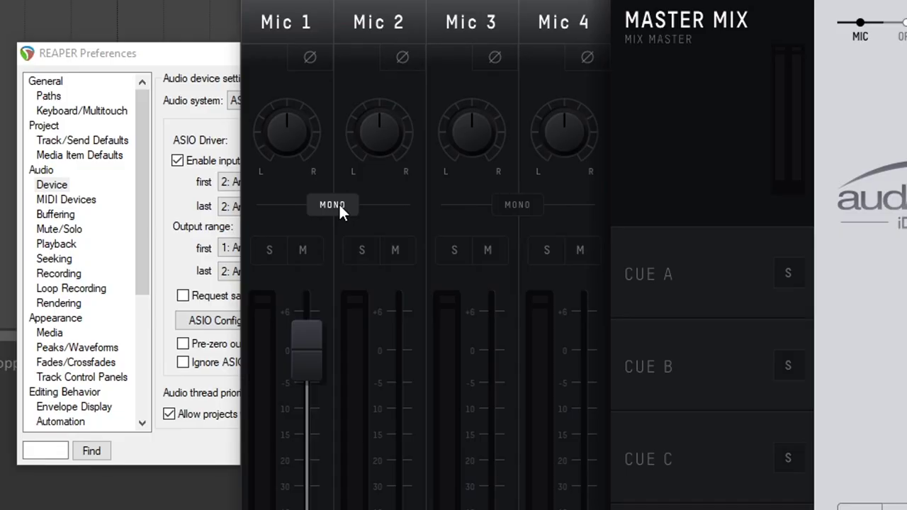
right_click(339, 204)
mouse_move(425, 5)
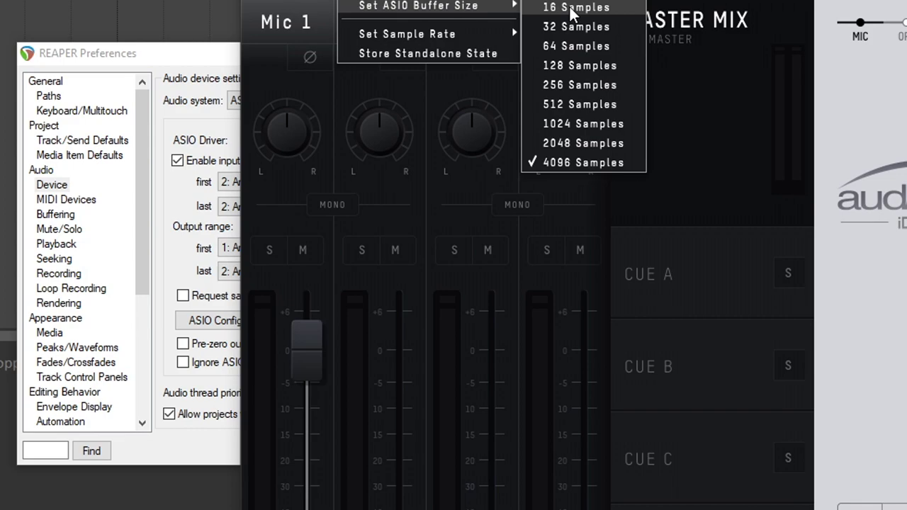
left_click(558, 105)
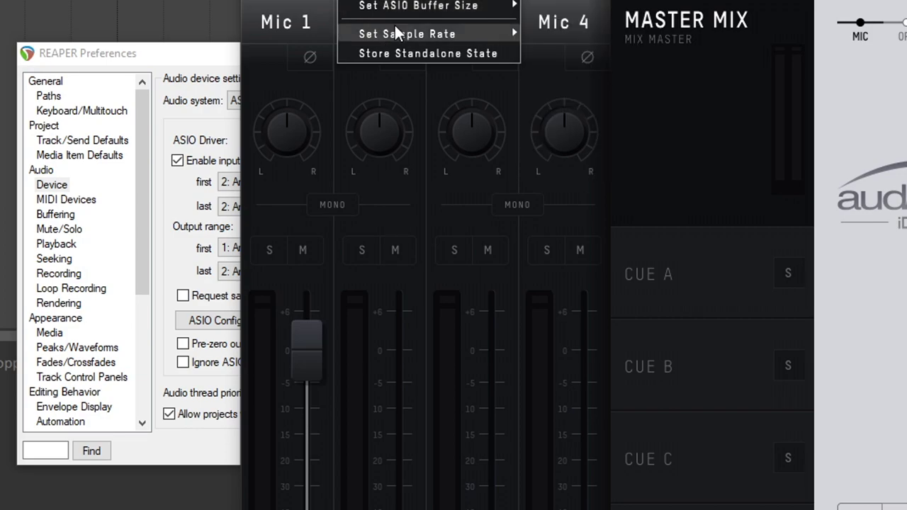
mouse_move(411, 40)
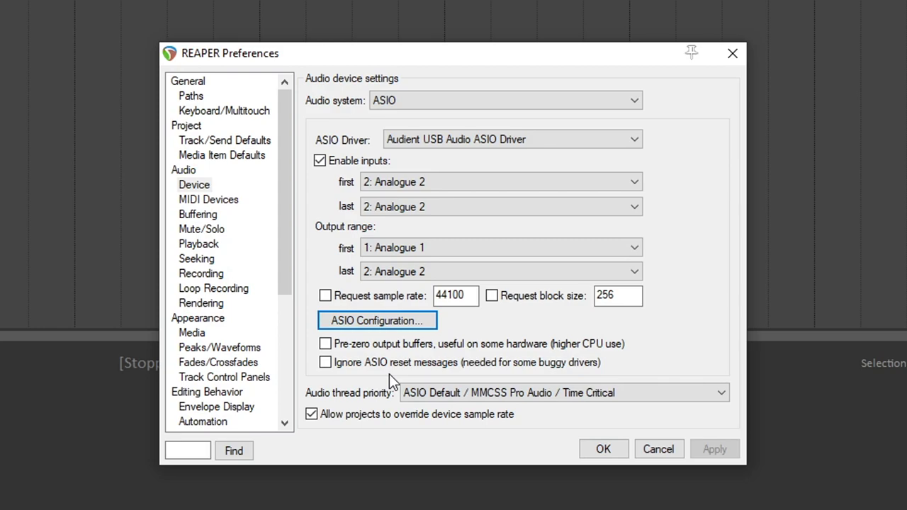
Enable input from the USB Axiom 25 MIDI device and save the preferences
left_click(215, 202)
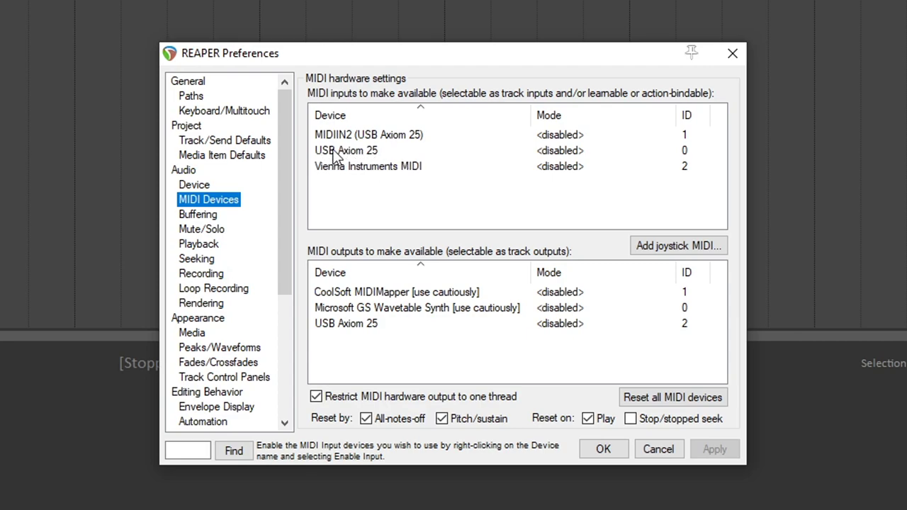
left_click(552, 156)
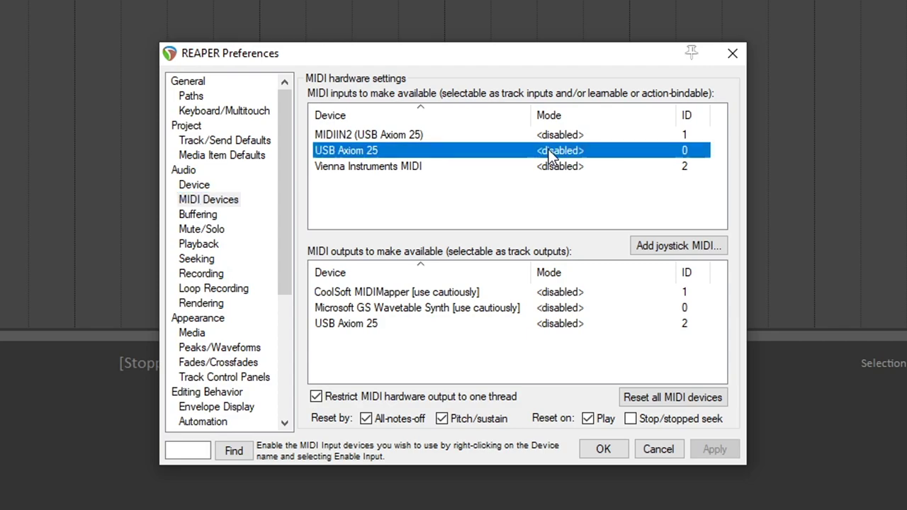
double_click(343, 157)
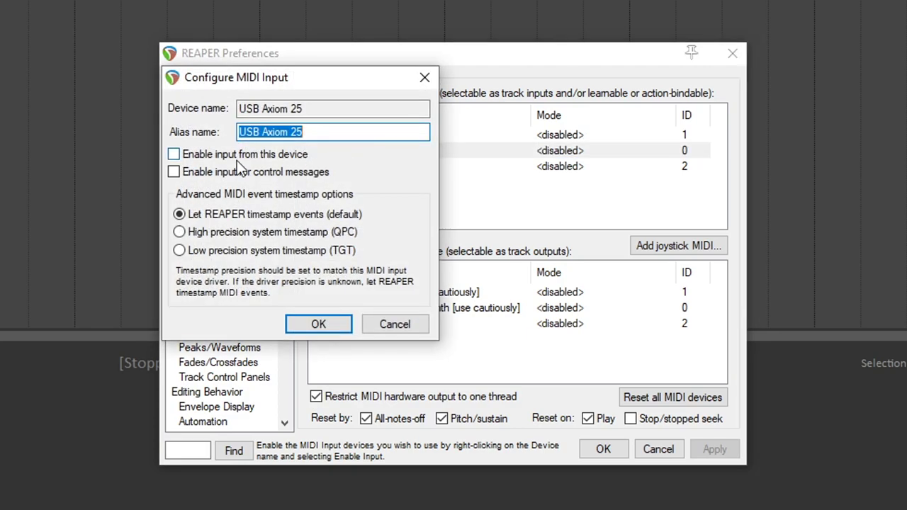
left_click(174, 154)
left_click(328, 321)
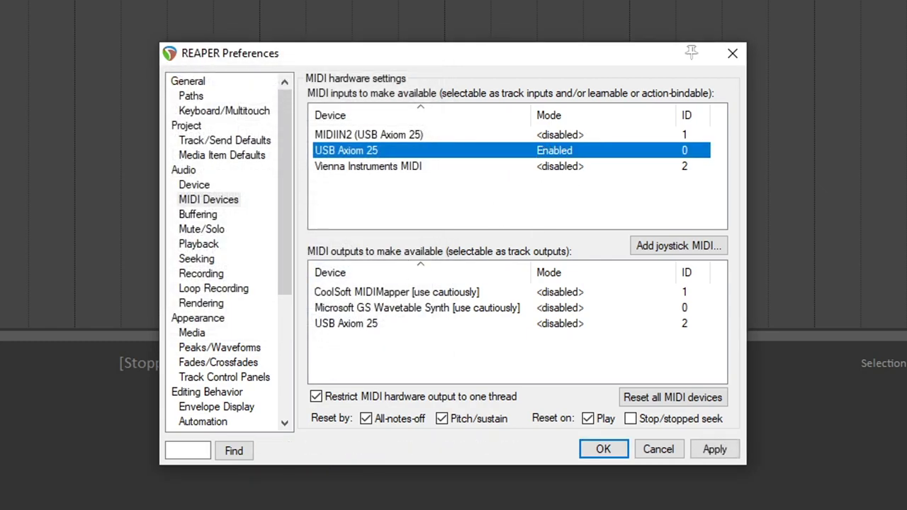
left_click(608, 451)
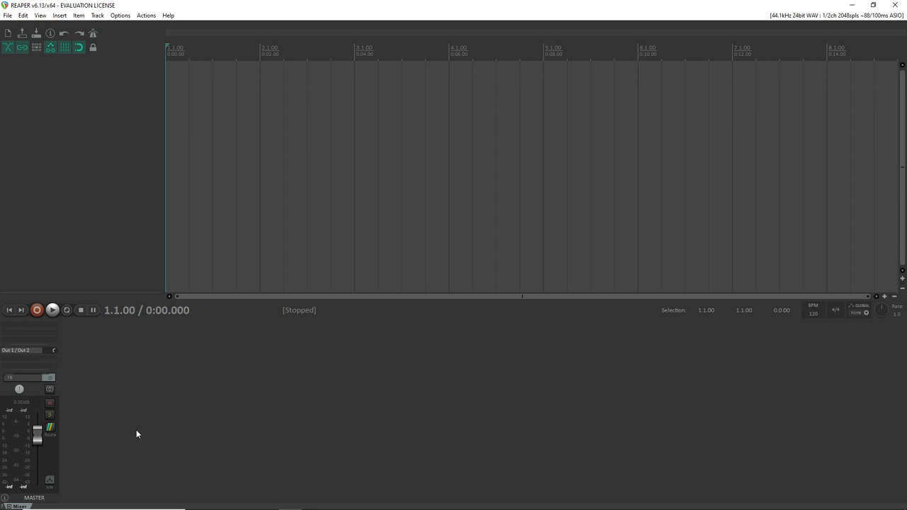
Toggle the mixer's display off and on several times, leaving it hidden
left_click(39, 15)
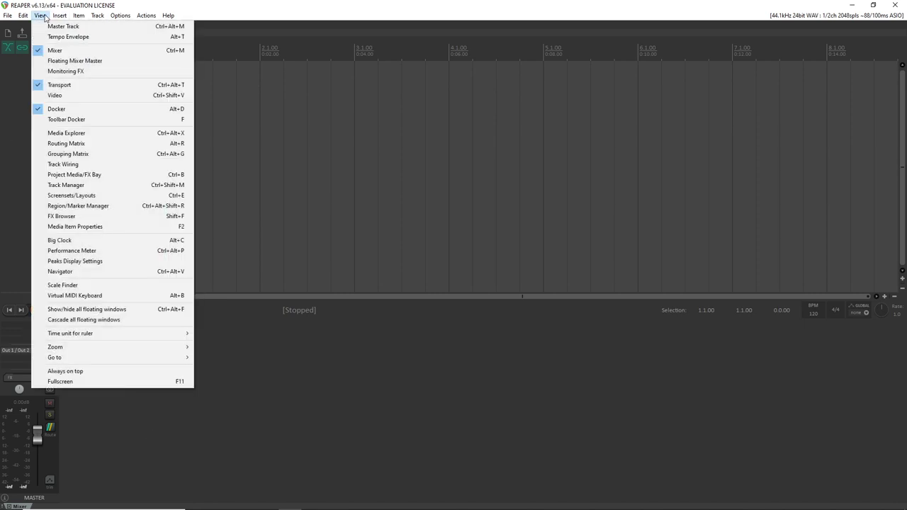
left_click(79, 59)
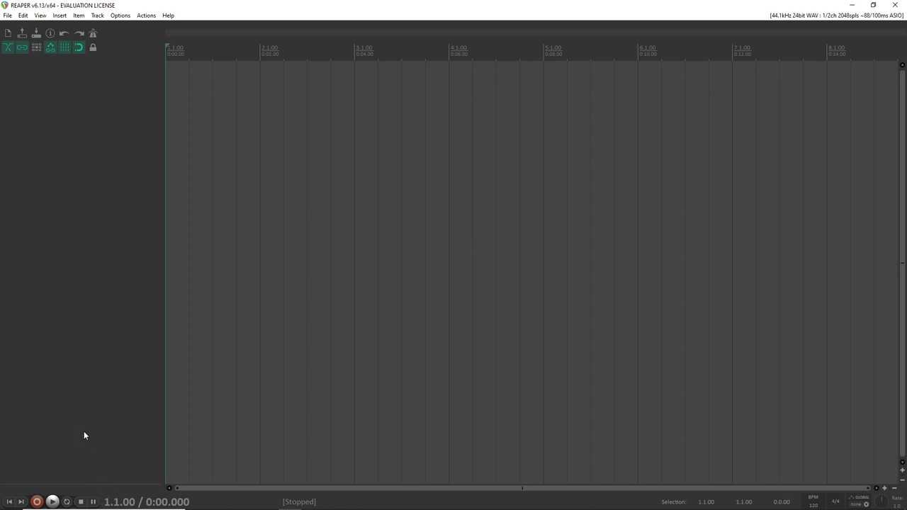
key("ctrl+m")
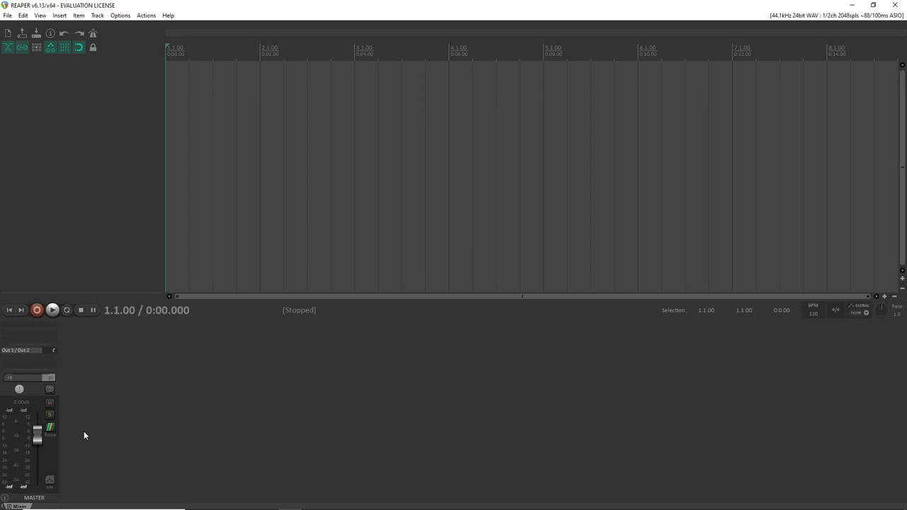
key("ctrl+m")
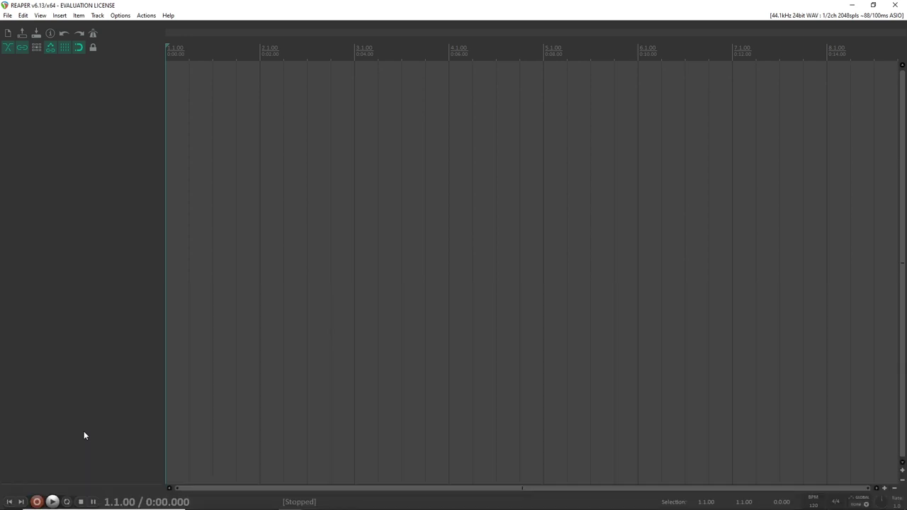
key("ctrl+m")
key("ctrl+m")
key("ctrl+m")
key("ctrl+m")
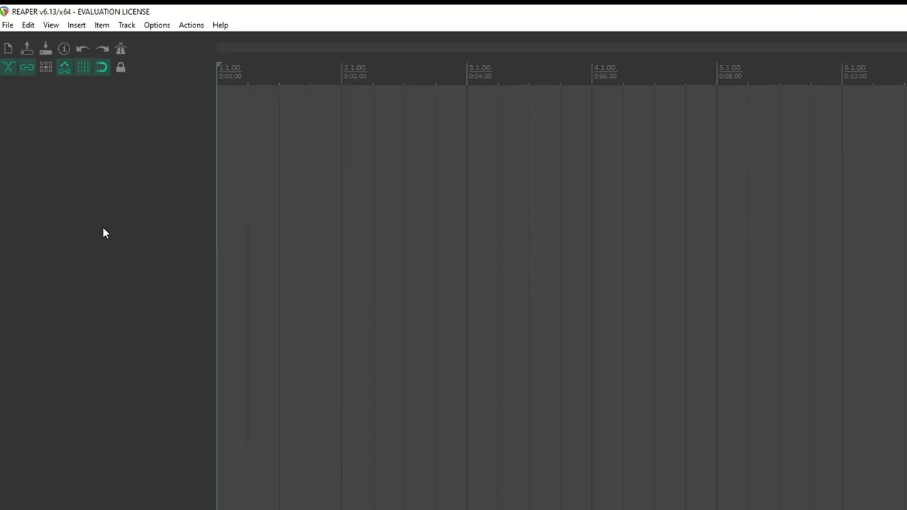
Insert a new track into the empty project
right_click(78, 164)
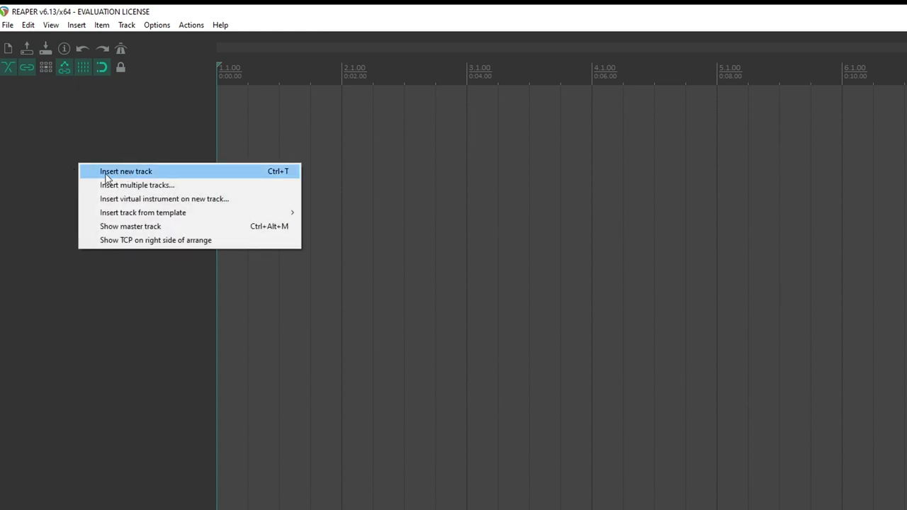
left_click(107, 178)
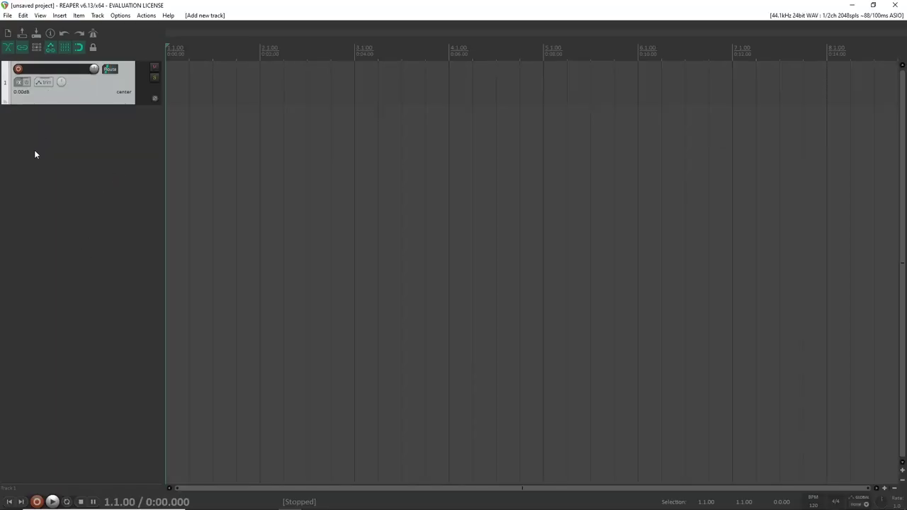
Add a second empty track below the first and undo its insertion
left_click(98, 16)
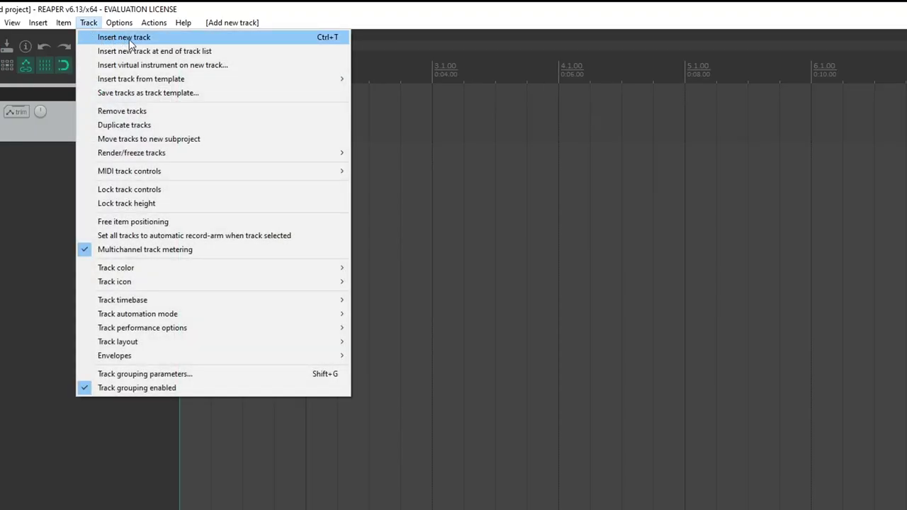
key("Escape")
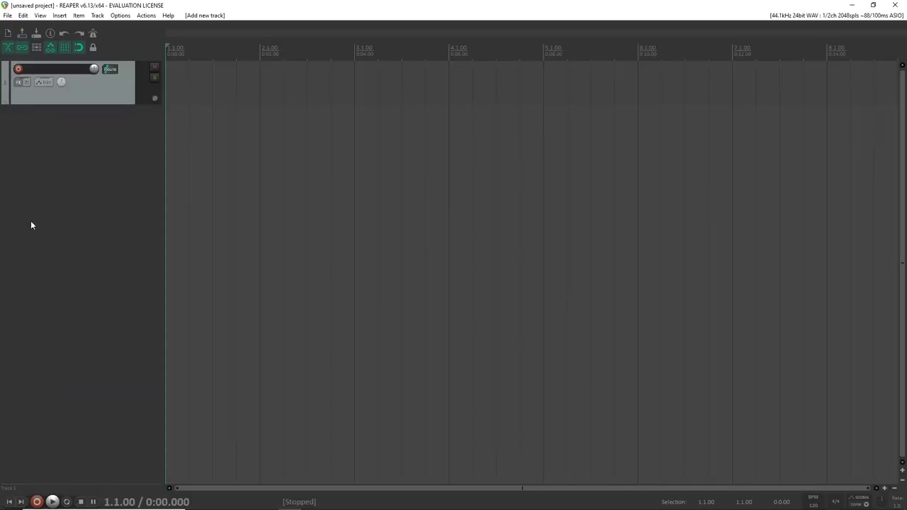
double_click(30, 225)
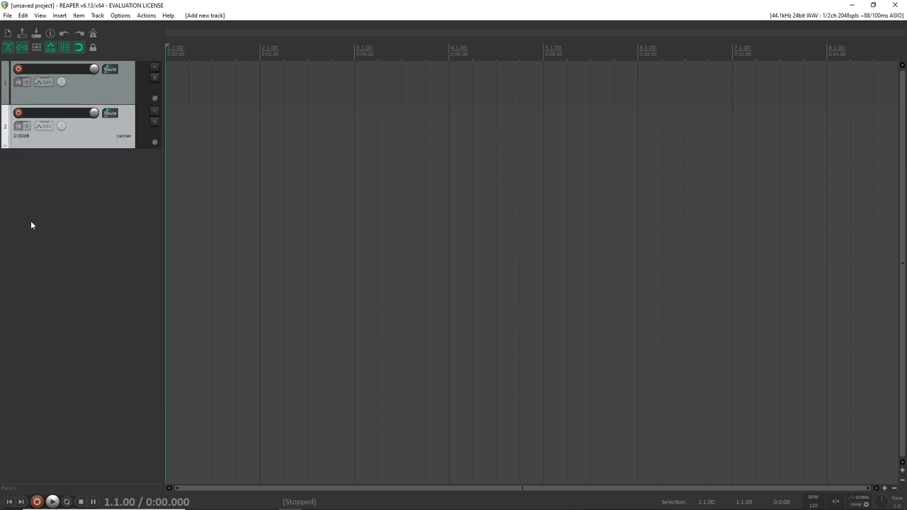
key("ctrl+z")
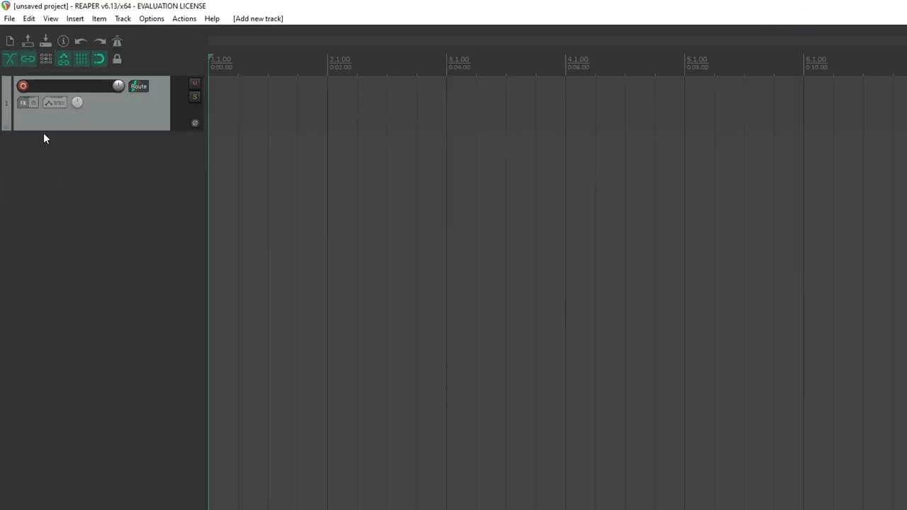
Arm track 1 for recording, check its mono input In 2, and cycle its record monitoring past AUTO
left_click(22, 88)
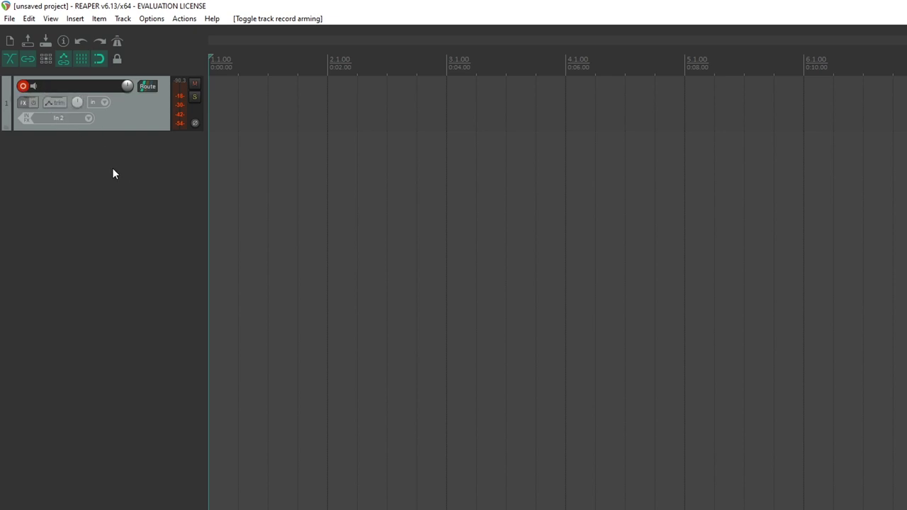
left_click(55, 120)
mouse_move(90, 131)
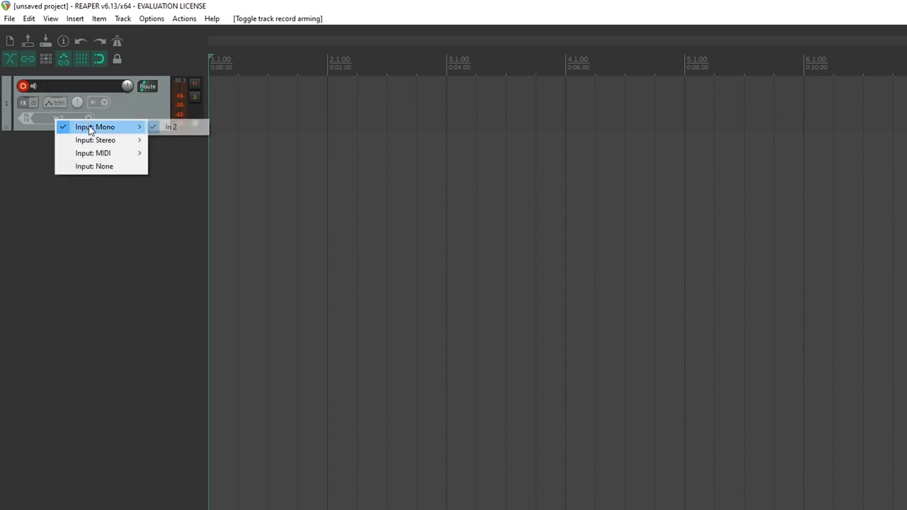
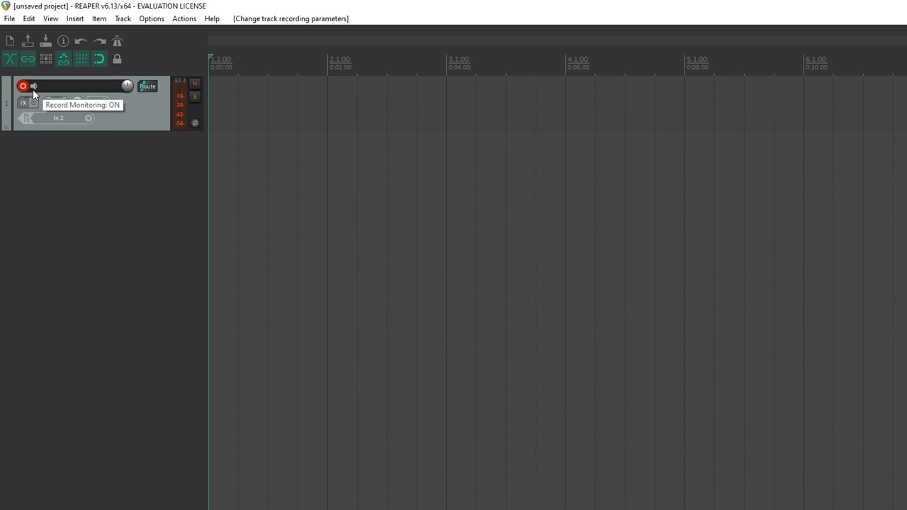
left_click(32, 86)
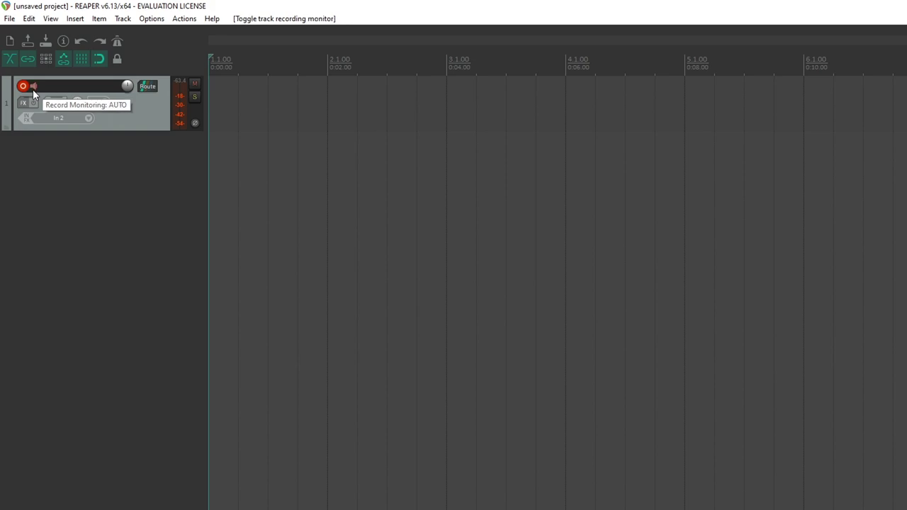
left_click(32, 90)
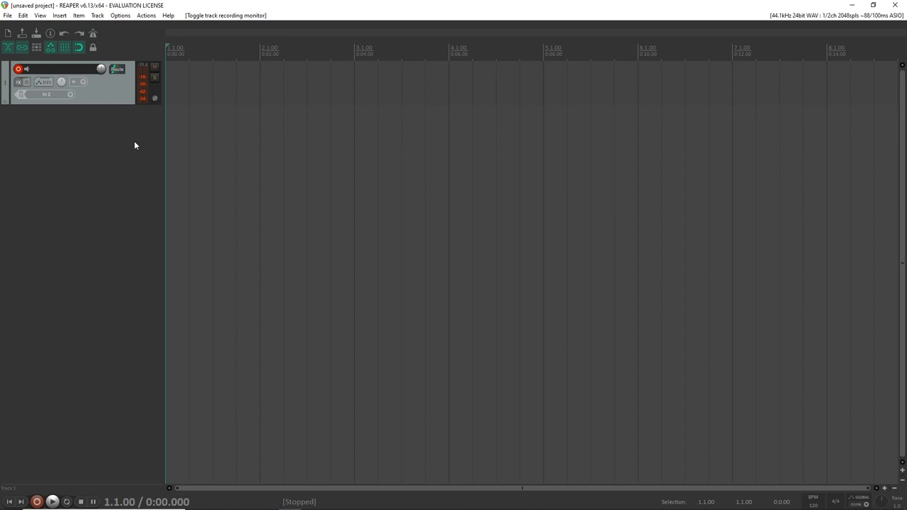
Enable the metronome and record a take of about 26 seconds on the armed track, stopping the recording at the end
left_click(93, 34)
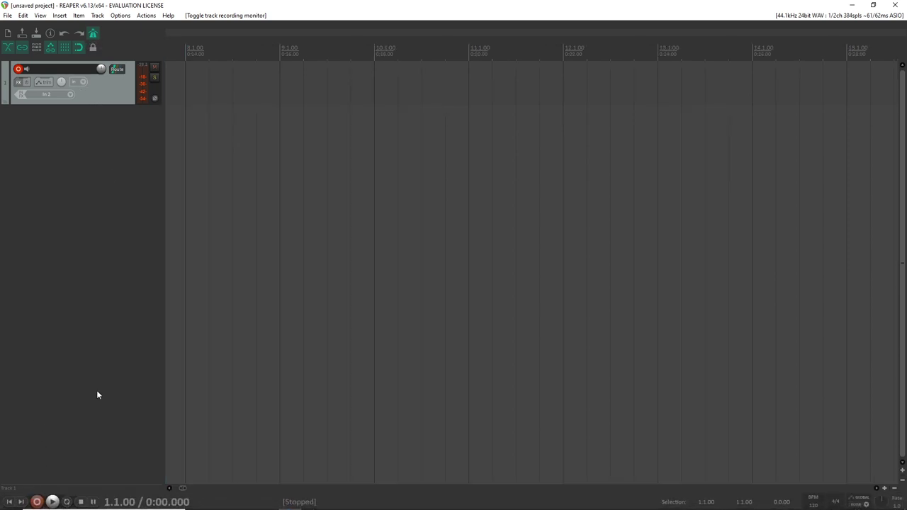
left_click(36, 501)
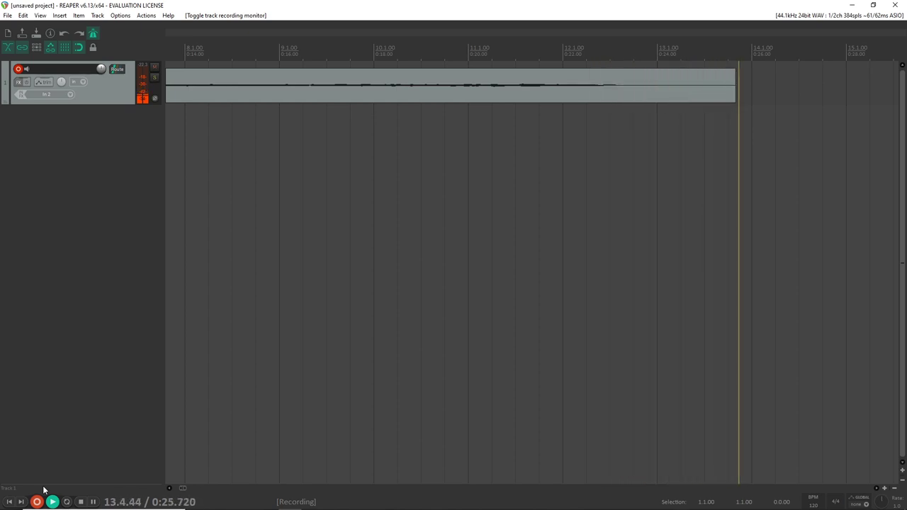
key("space")
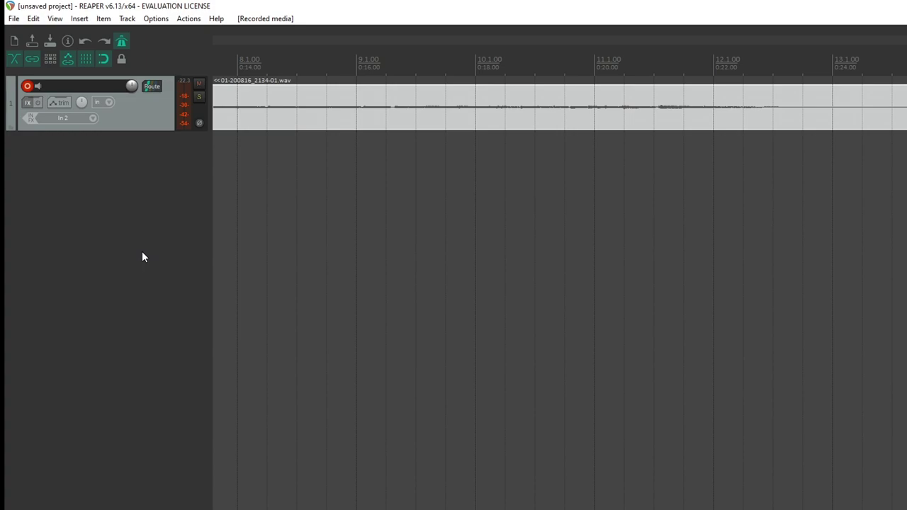
Open the FX browser for track 1 and review the VST plug-in paths and folder-adding option in the preferences, leaving them unchanged
left_click(27, 103)
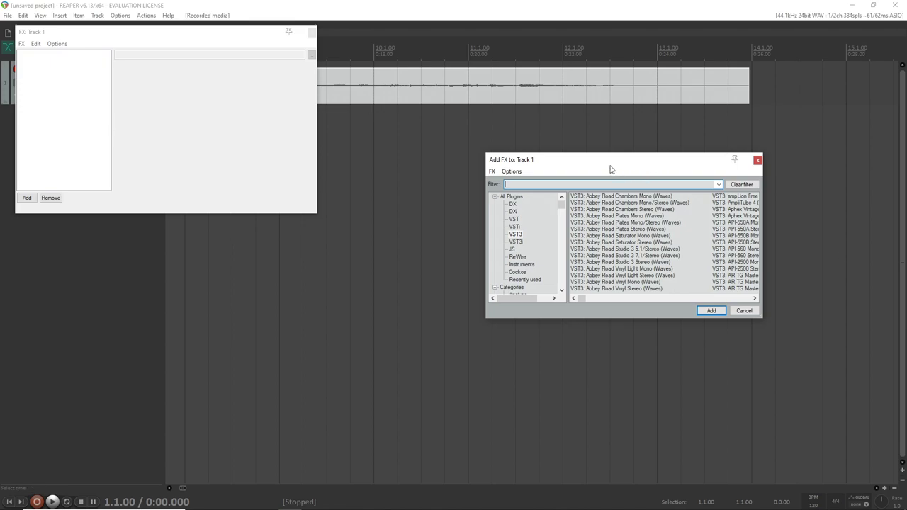
left_click(511, 172)
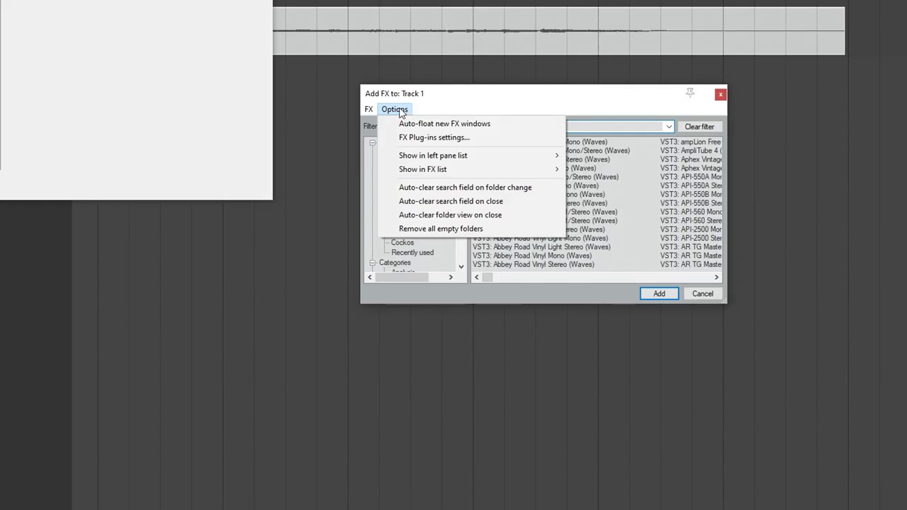
left_click(433, 138)
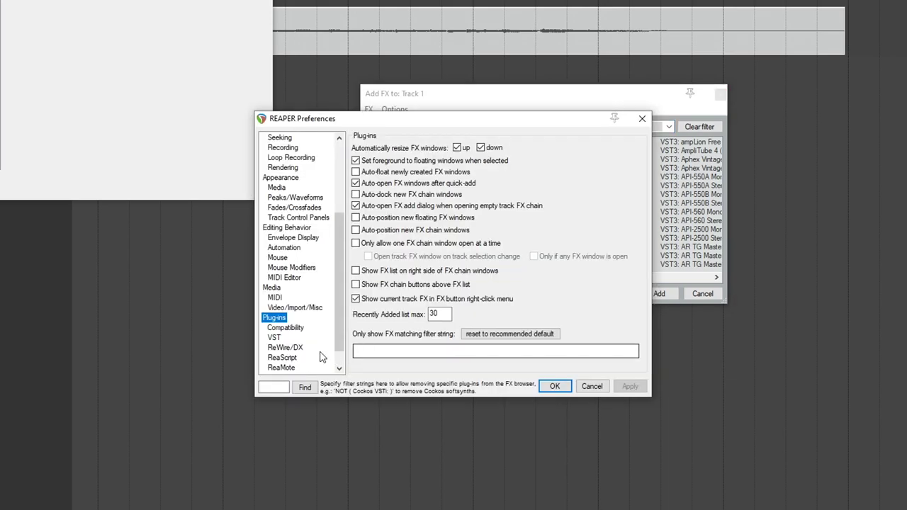
left_click(276, 338)
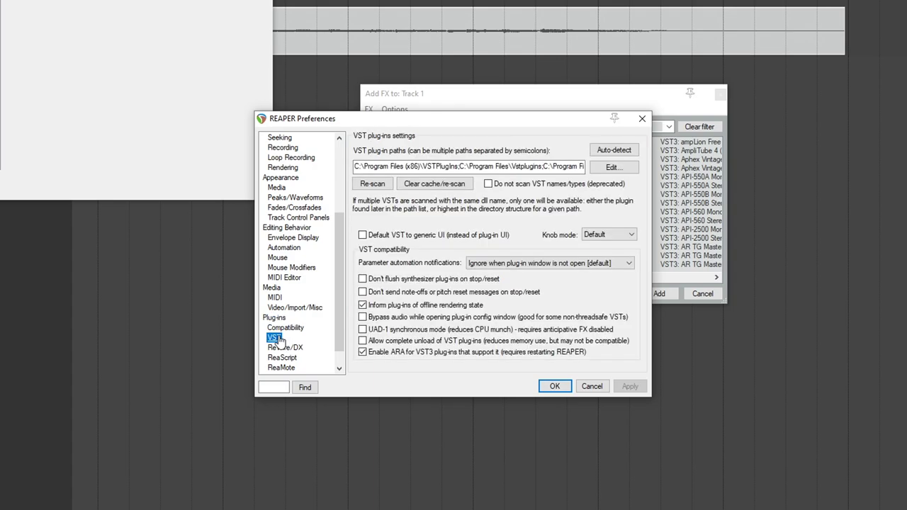
left_click(614, 170)
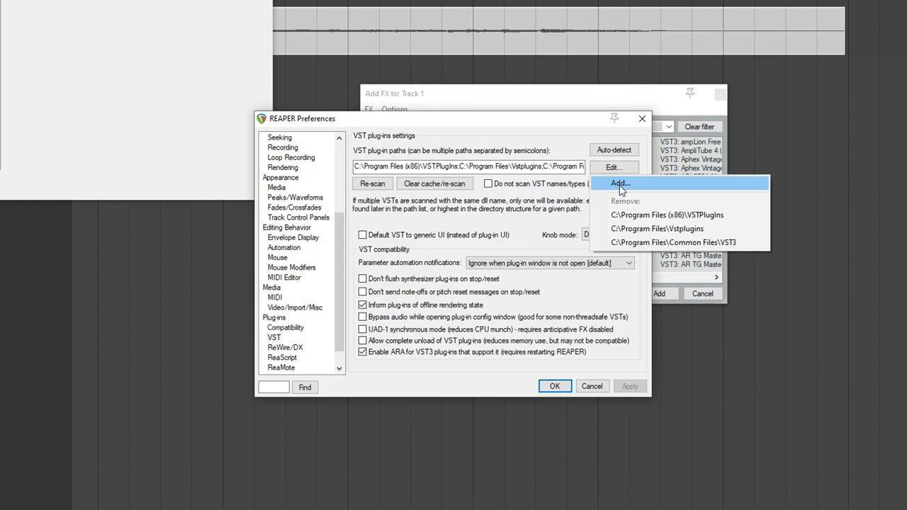
key("Escape")
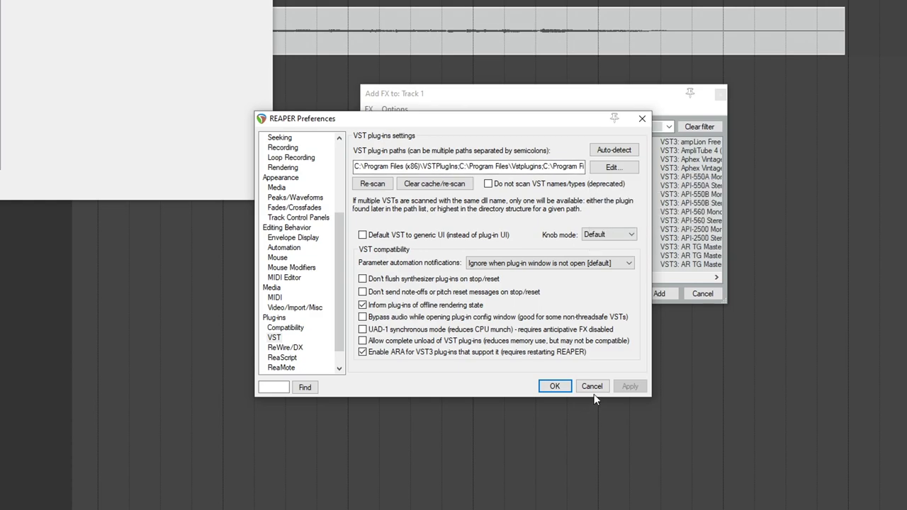
left_click(593, 387)
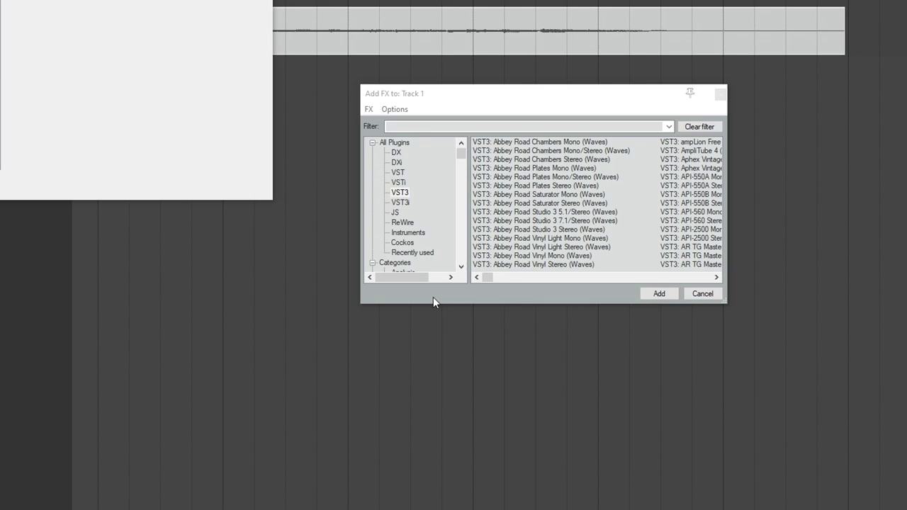
Add the VST3 plug-in ampLion Free to track 1 and audition its Orange Mild and Vintage Crunch presets during playback
scroll(502, 147, "down", 1)
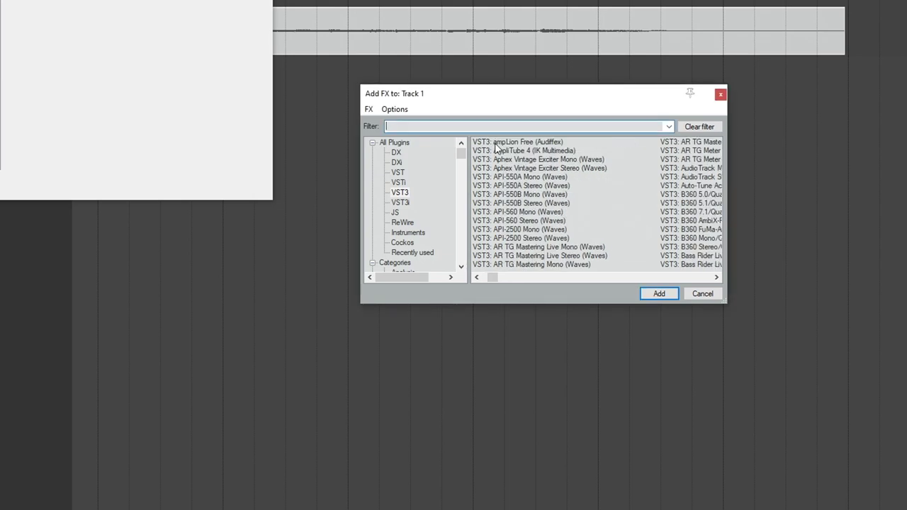
double_click(499, 142)
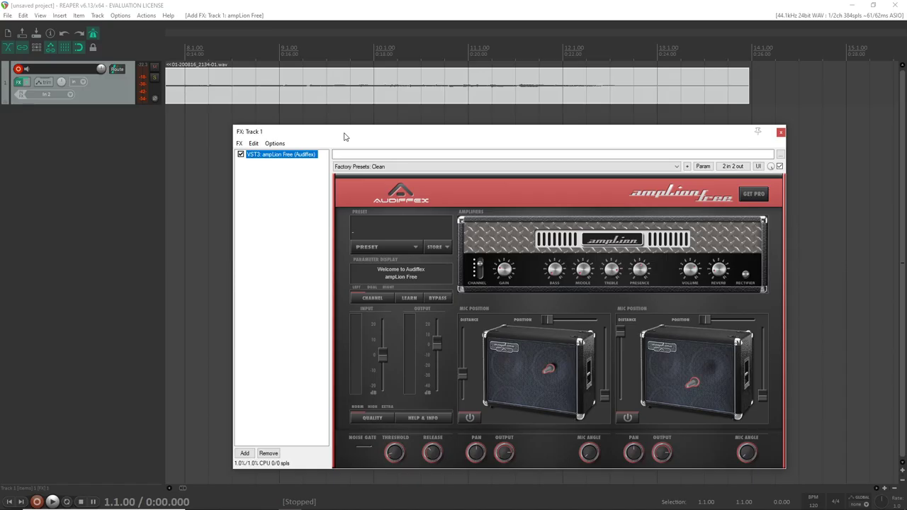
key("space")
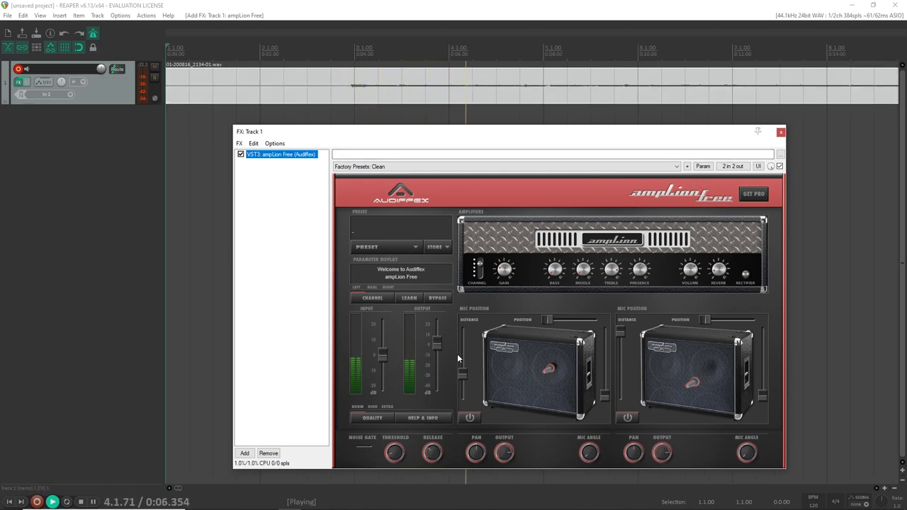
left_click(385, 247)
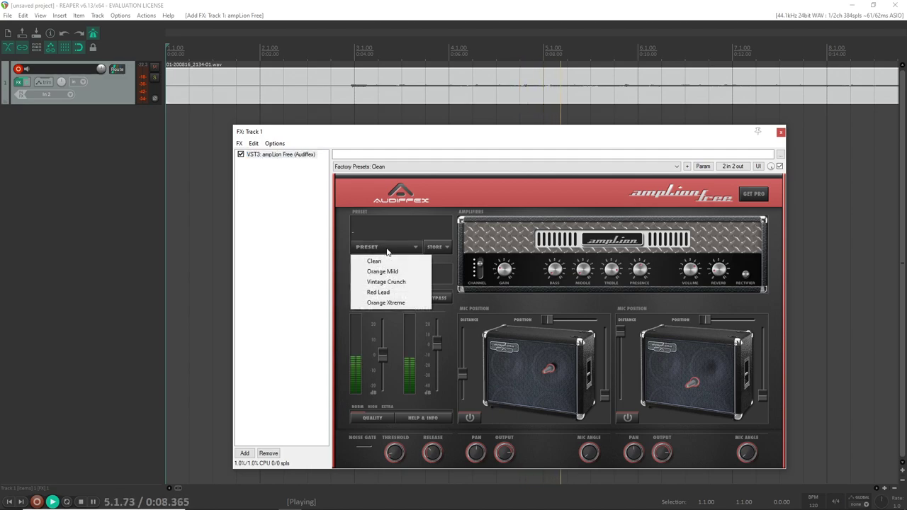
left_click(399, 275)
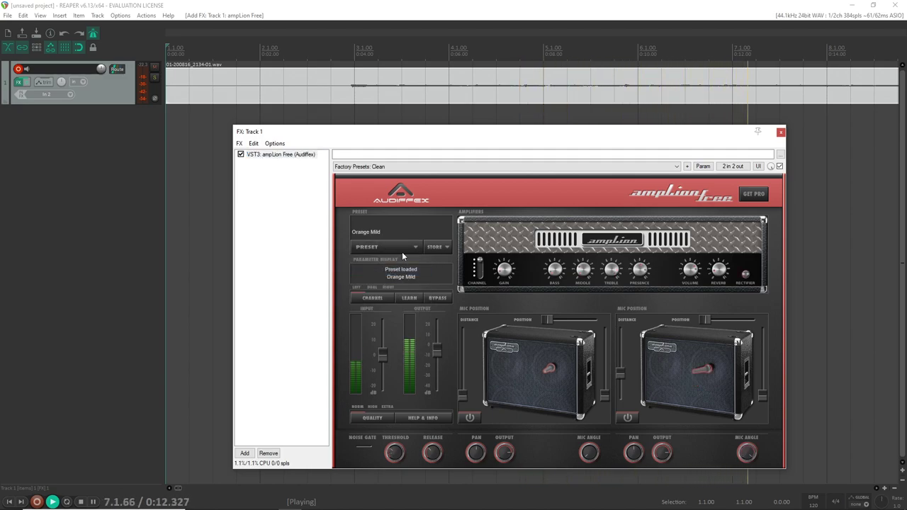
left_click(402, 248)
left_click(413, 282)
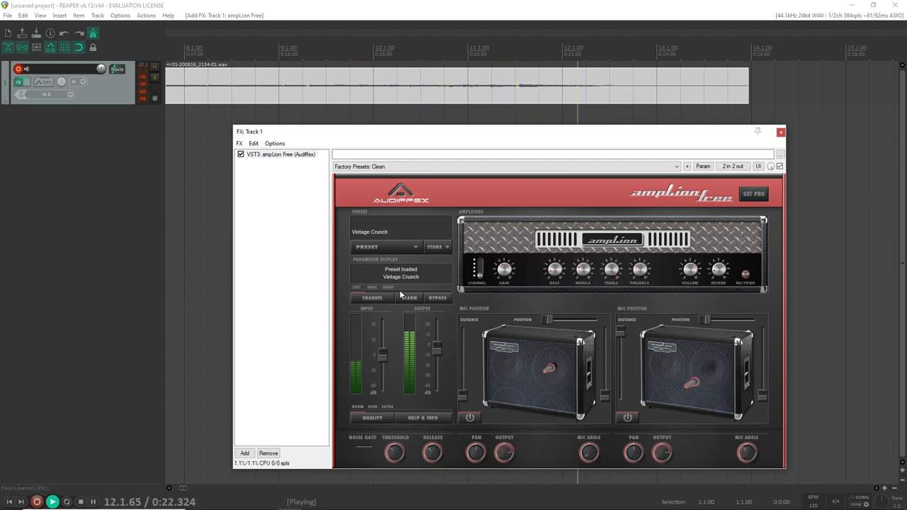
key("space")
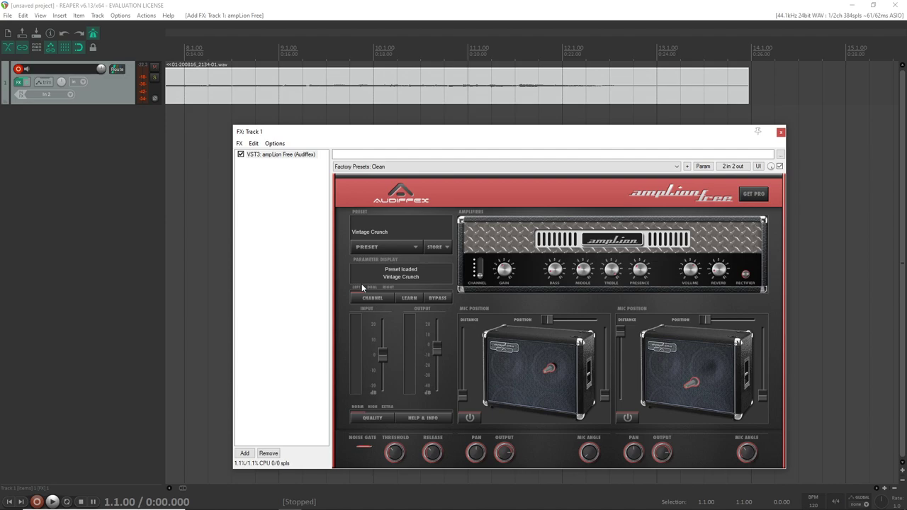
Show the mixer below the arrangement
left_click(52, 98)
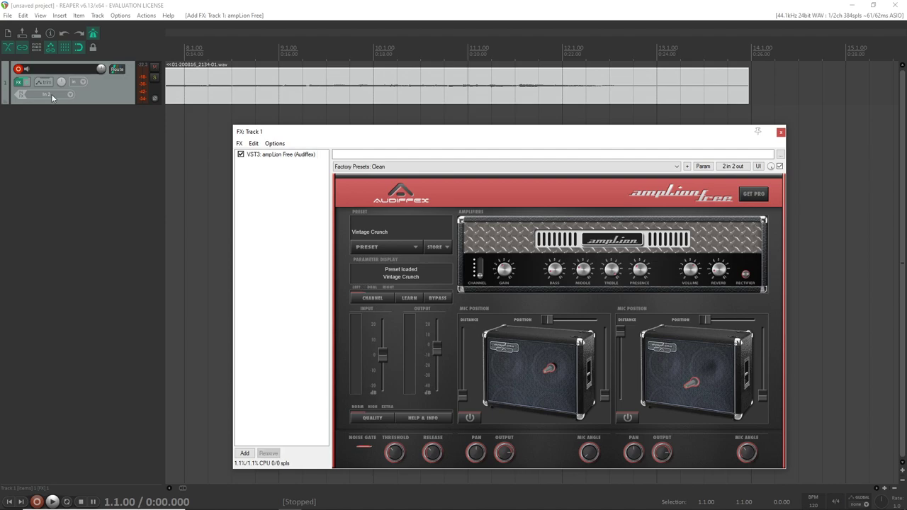
left_click(39, 19)
left_click(39, 20)
left_click(39, 19)
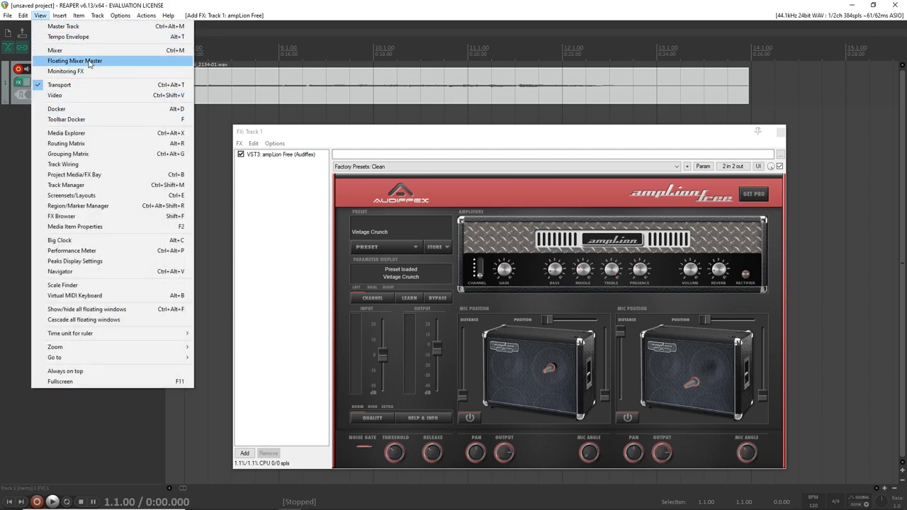
left_click(71, 50)
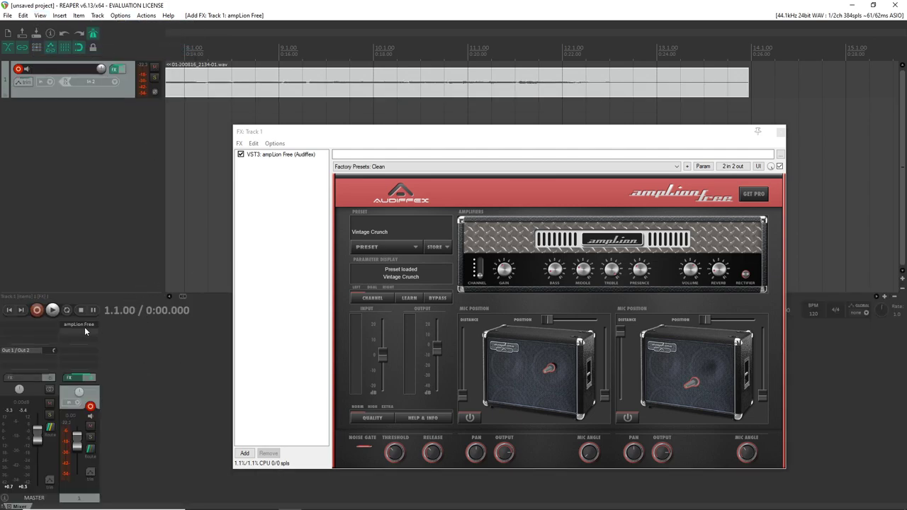
Close the FX window, reopen ampLion Free from its mixer slot and from the track's FX chain, and close each window again
left_click(780, 132)
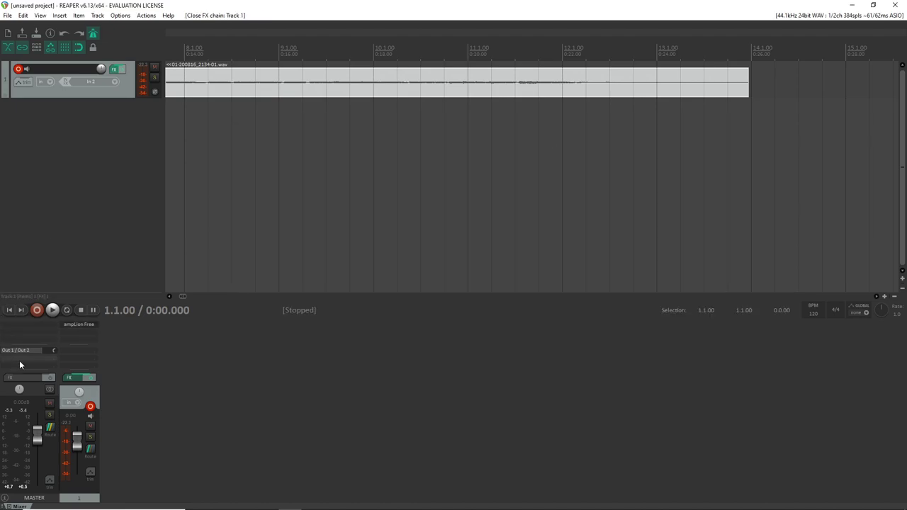
left_click(75, 325)
left_click_drag(141, 31, 362, 63)
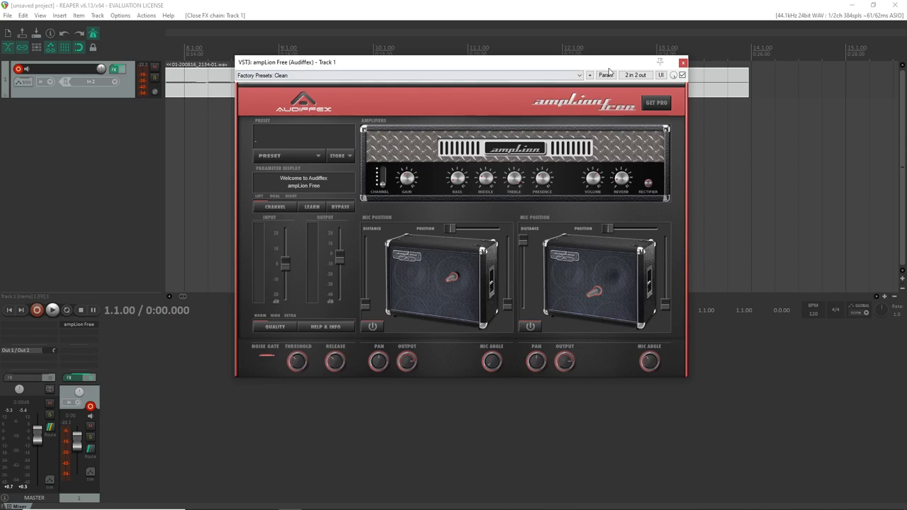
left_click(683, 63)
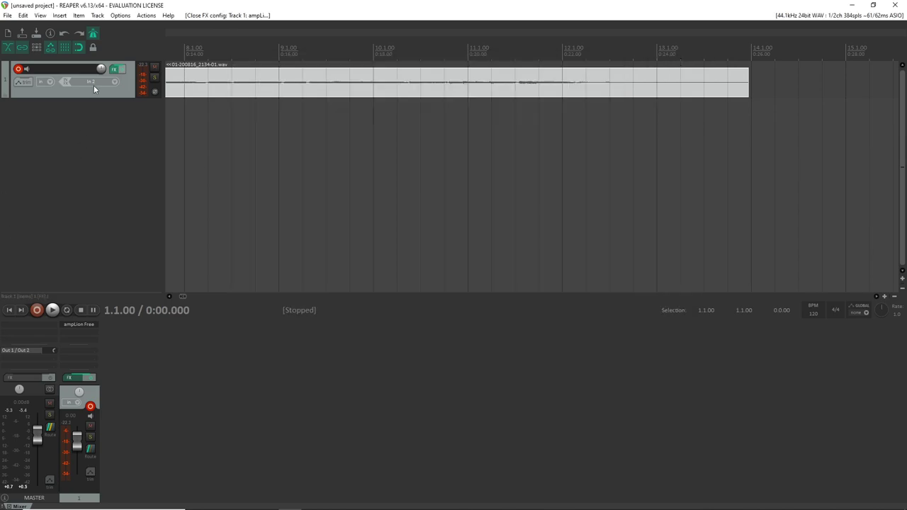
left_click(115, 71)
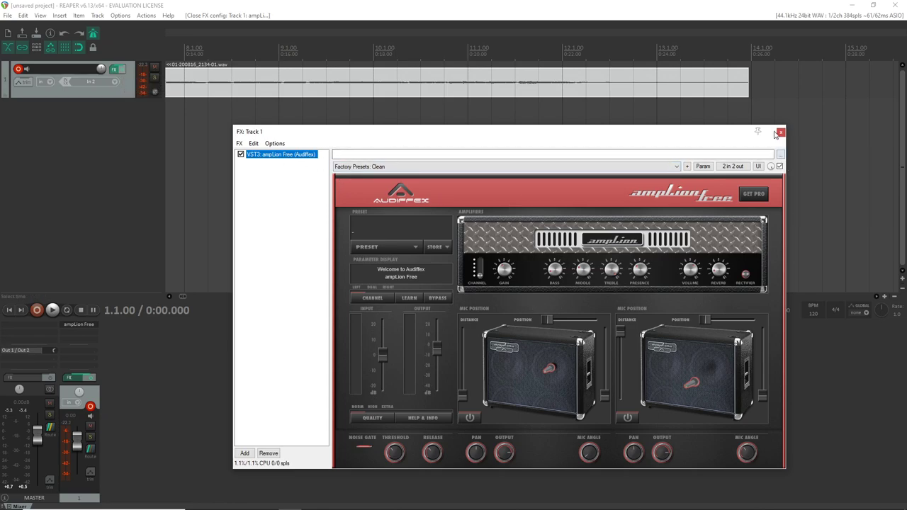
left_click(275, 175)
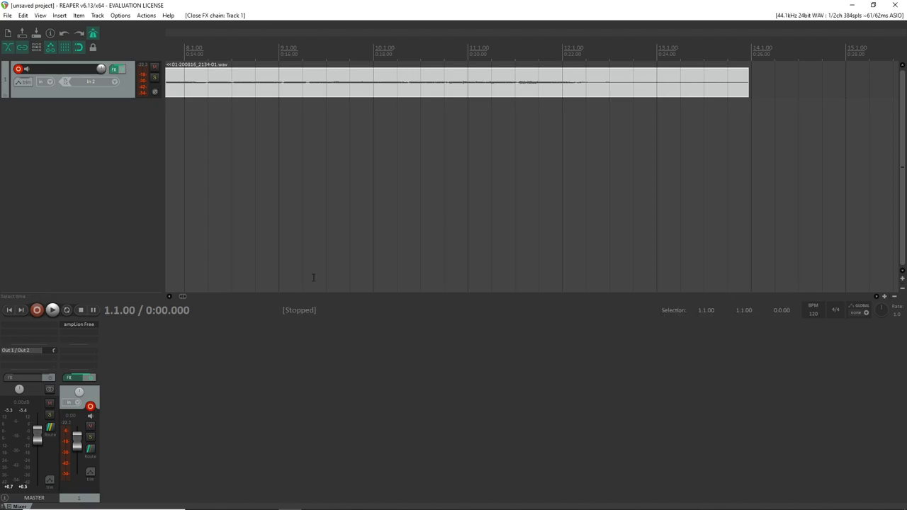
left_click(780, 132)
Return to the project start, mute track 1 and add a new track below it
key("Home")
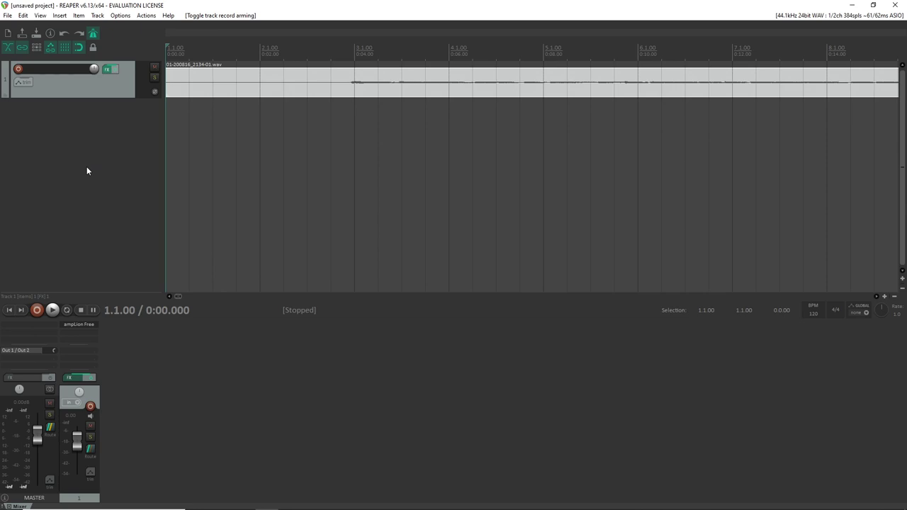
left_click(155, 68)
right_click(60, 123)
left_click(71, 128)
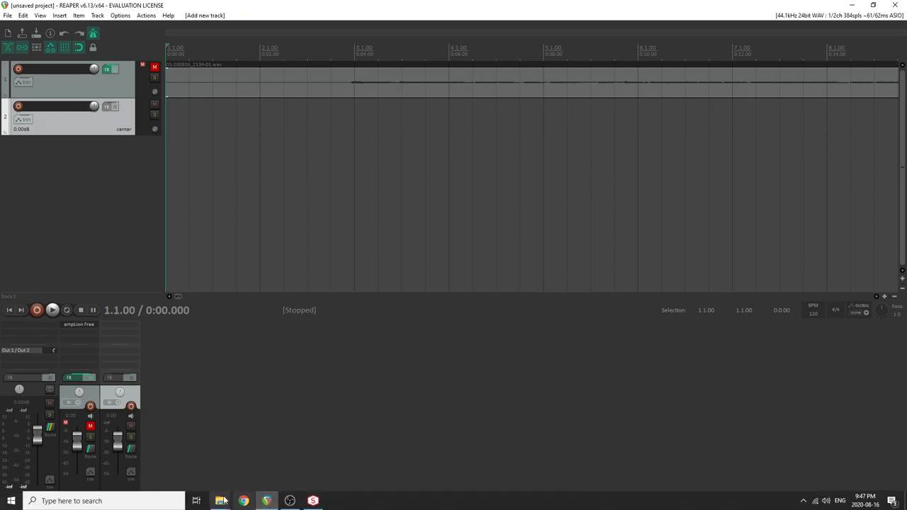
Import DRT_120_Drums_02_Full_a.wav at the start of track 2 as a single loopable media item that adjusts to project tempo
mouse_move(231, 498)
left_click(330, 473)
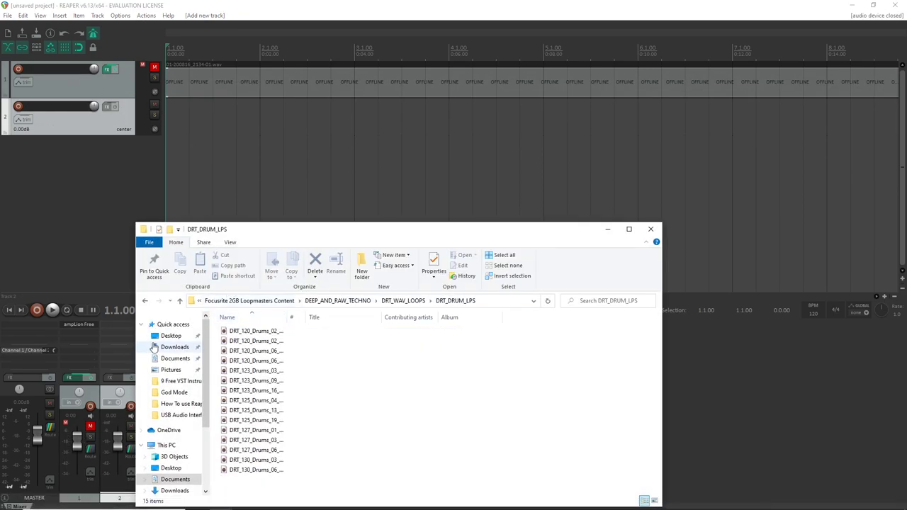
left_click_drag(310, 345, 190, 125)
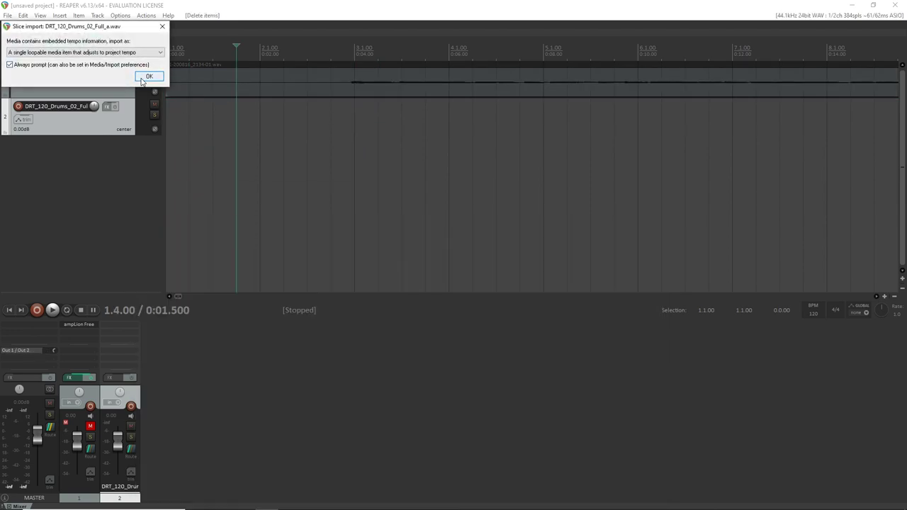
left_click(151, 75)
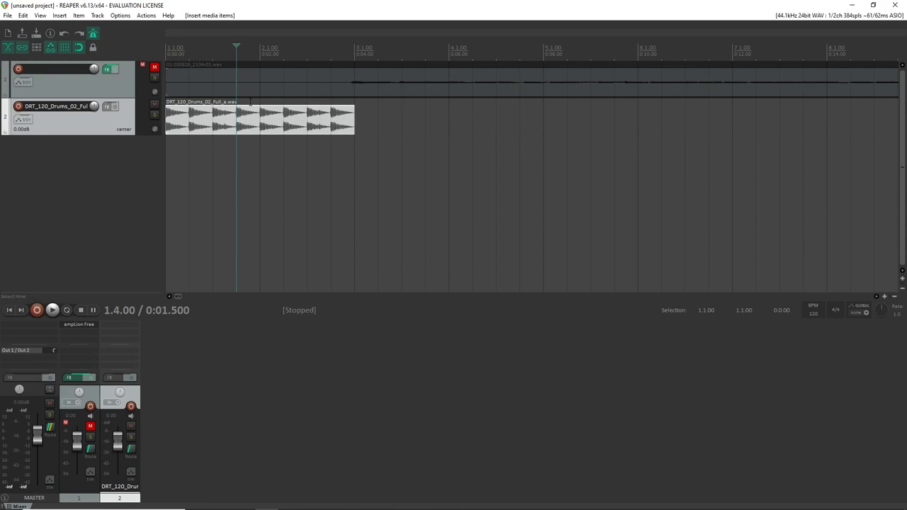
Play the drum loop from the project start and stop playback
left_click(168, 162)
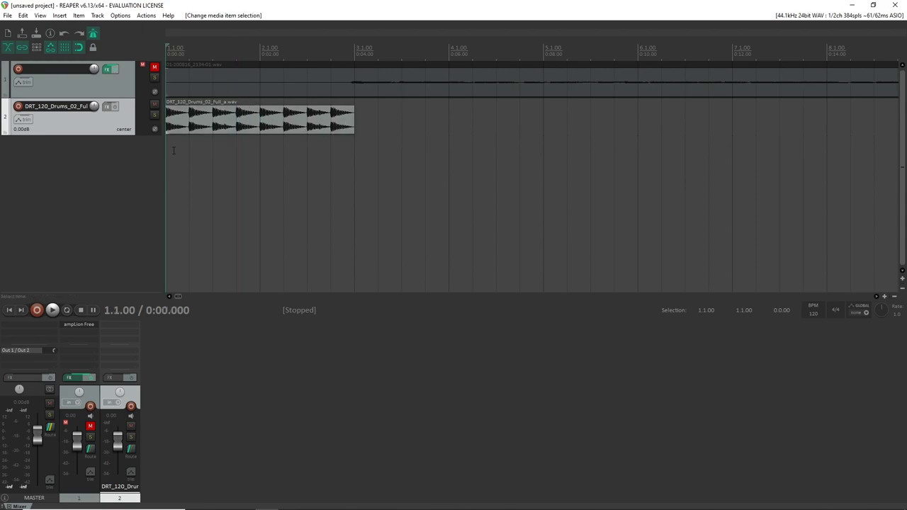
key("space")
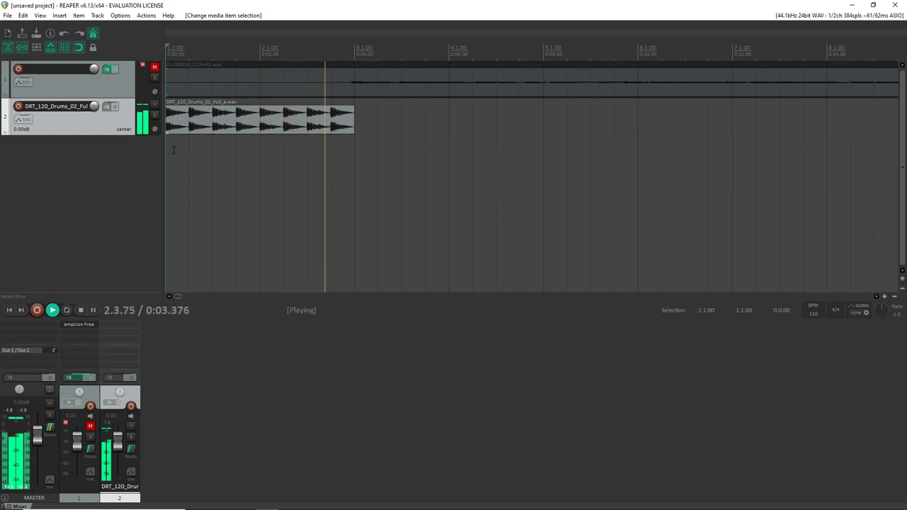
key("space")
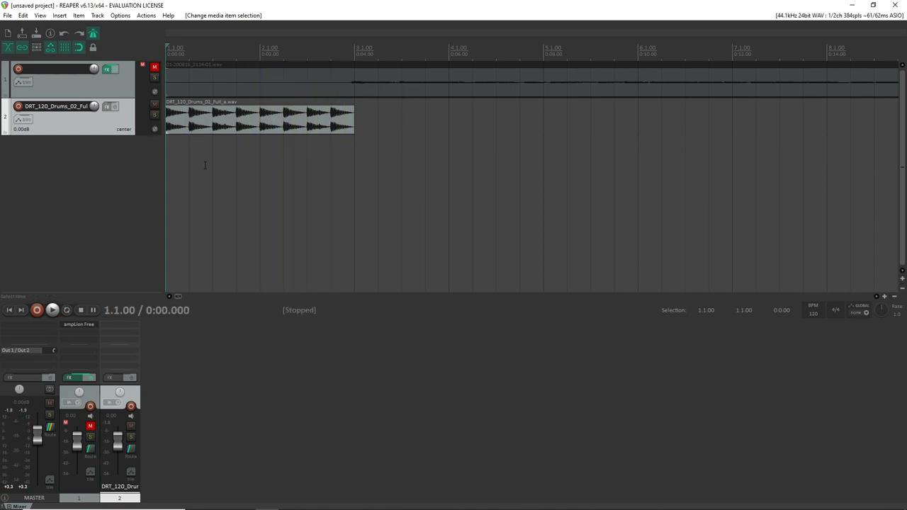
Split the drum loop on track 2 at 1.3.00 and move the second piece to start at 1.4.00
left_click(189, 128)
scroll(187, 135, "up", 2)
scroll(187, 136, "up", 4)
scroll(258, 139, "down", 3)
scroll(233, 118, "down", 2)
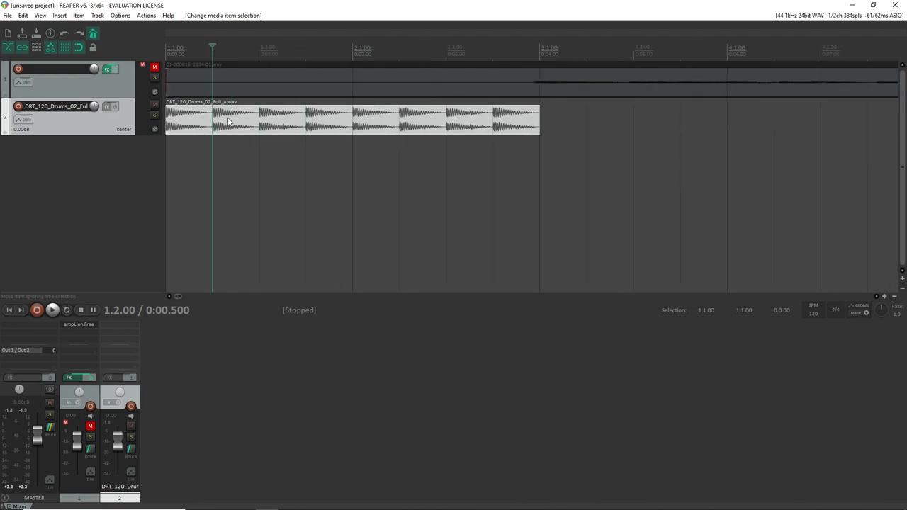
scroll(234, 131, "up", 6)
scroll(250, 134, "down", 6)
scroll(247, 129, "up", 5)
scroll(243, 126, "down", 1)
scroll(283, 131, "up", 2)
left_click(535, 126)
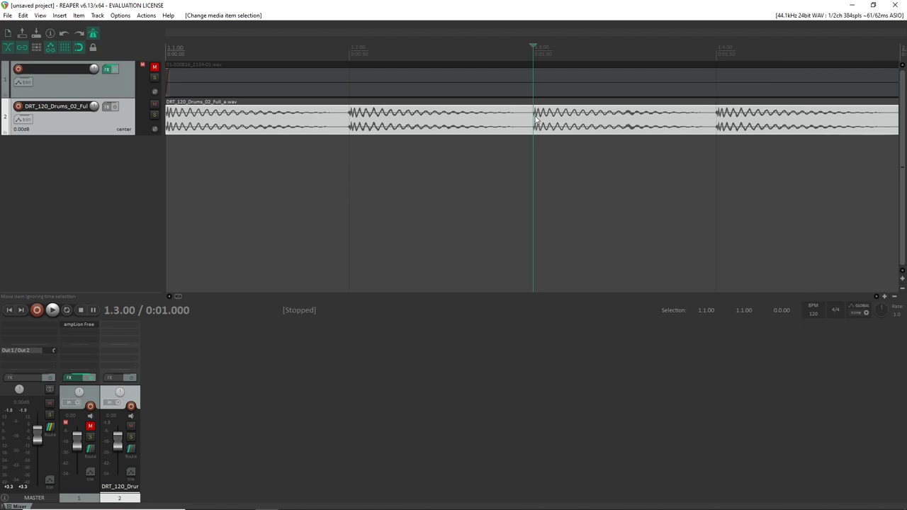
right_click(535, 119)
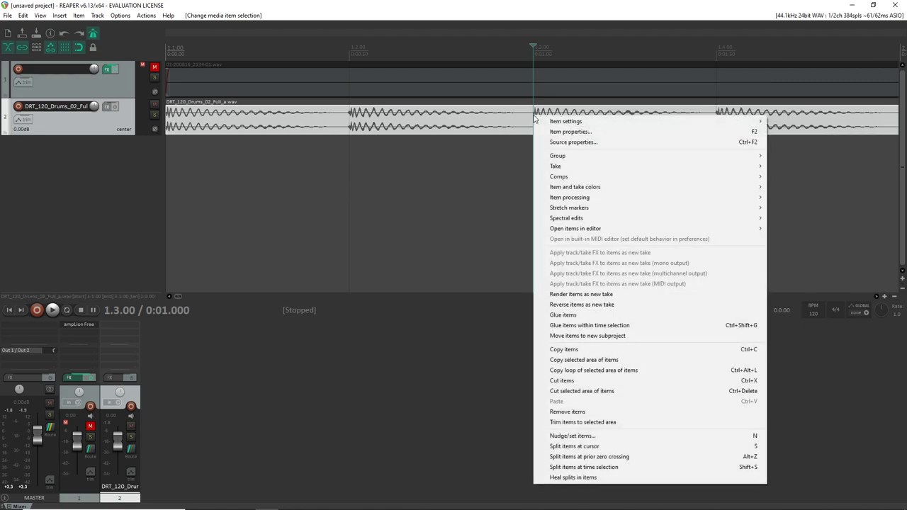
left_click(559, 447)
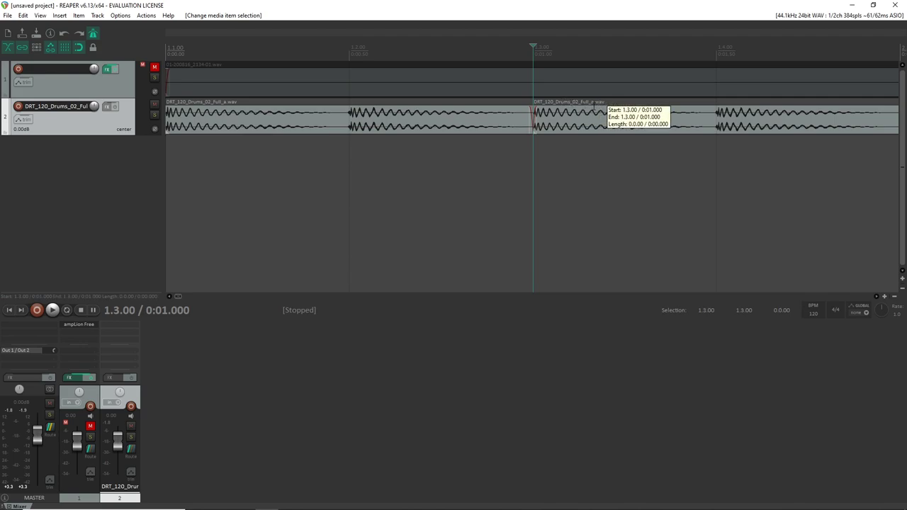
left_click_drag(585, 125, 813, 114)
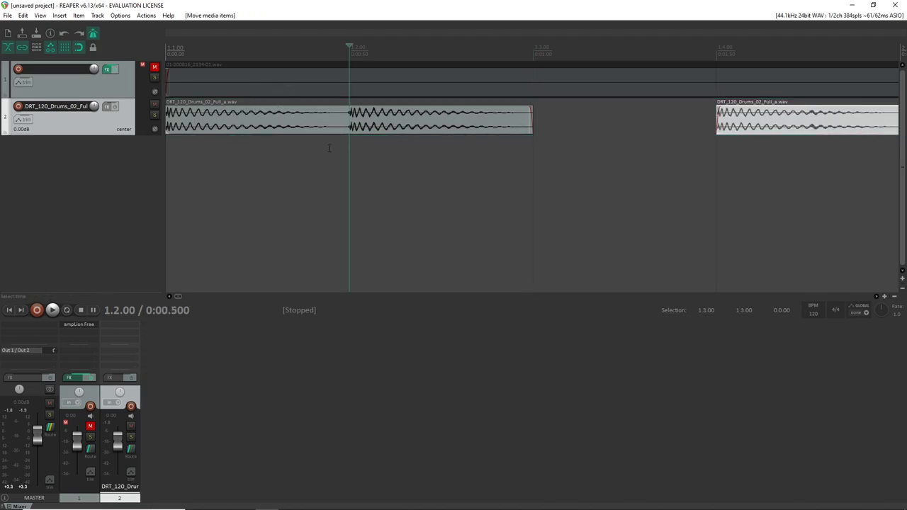
Move the second drum piece on track 2 to start at 3.3.00 and copy the first piece to 1.3.00
scroll(321, 130, "down", 3)
left_click_drag(330, 116, 659, 117)
left_click(192, 123)
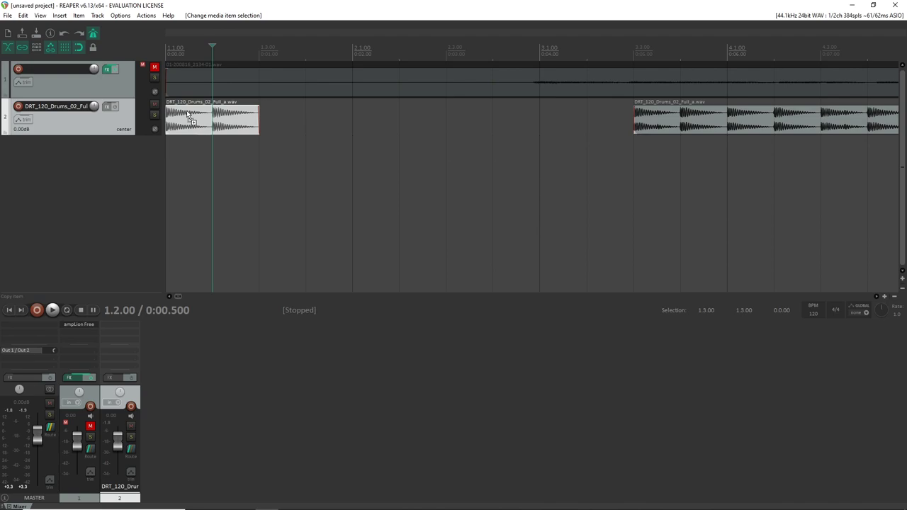
left_click_drag(182, 120, 288, 119)
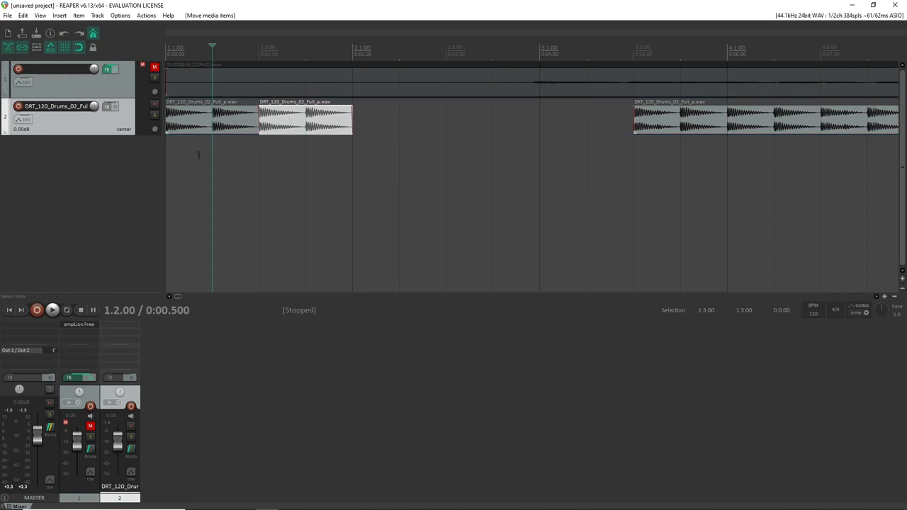
Play the two adjoining drum pieces from the project start and stop playback
left_click(167, 177)
key("space")
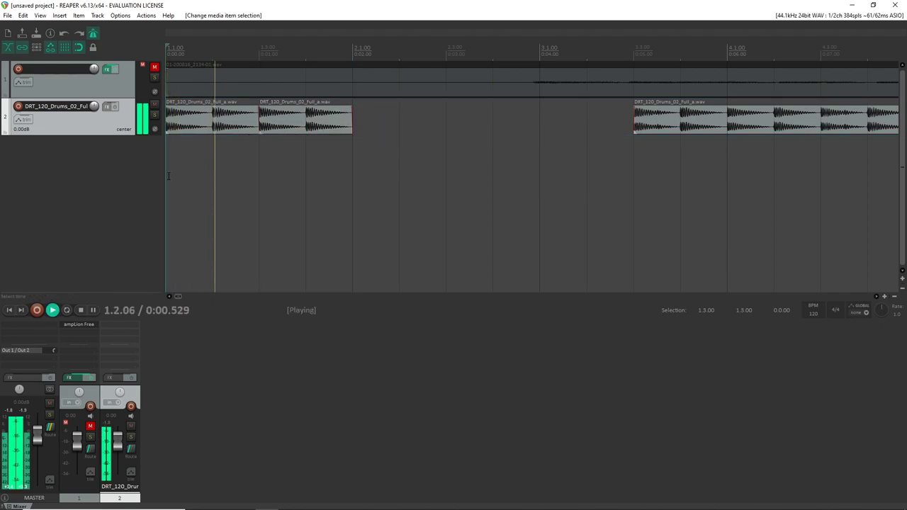
key("space")
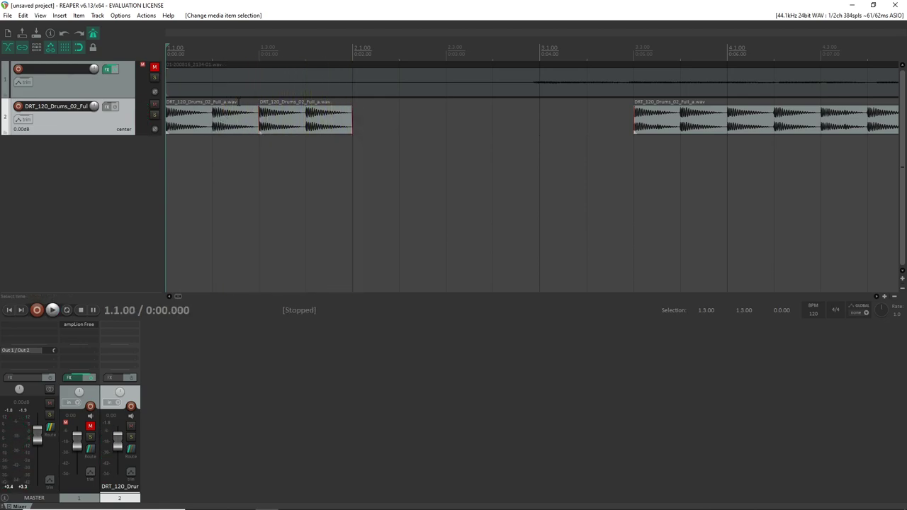
Shorten the first drum piece to end at 1.2.00 and delete its two-beat copy from track 2
left_click(239, 117)
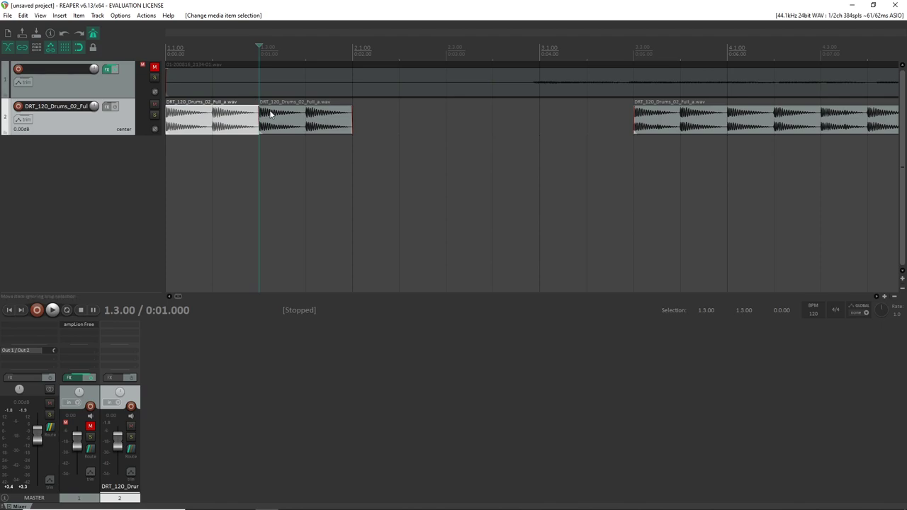
left_click_drag(286, 121, 472, 117)
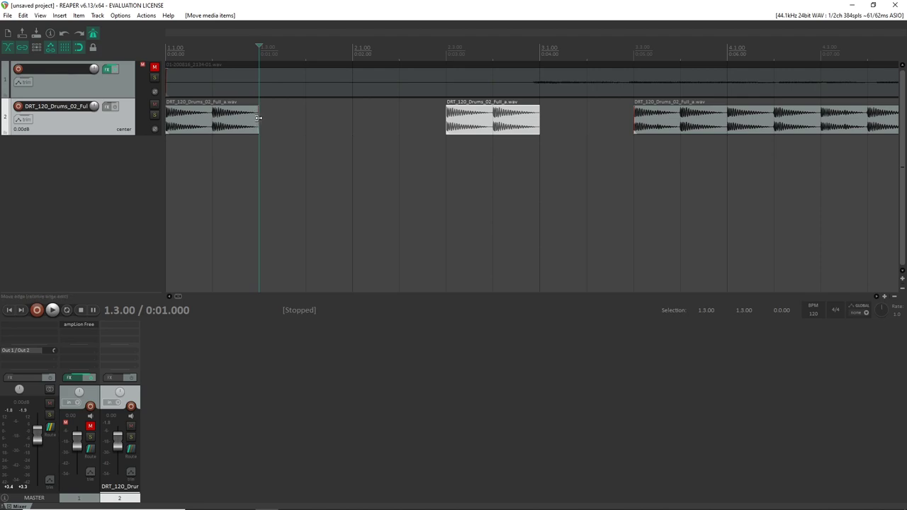
left_click_drag(259, 118, 213, 120)
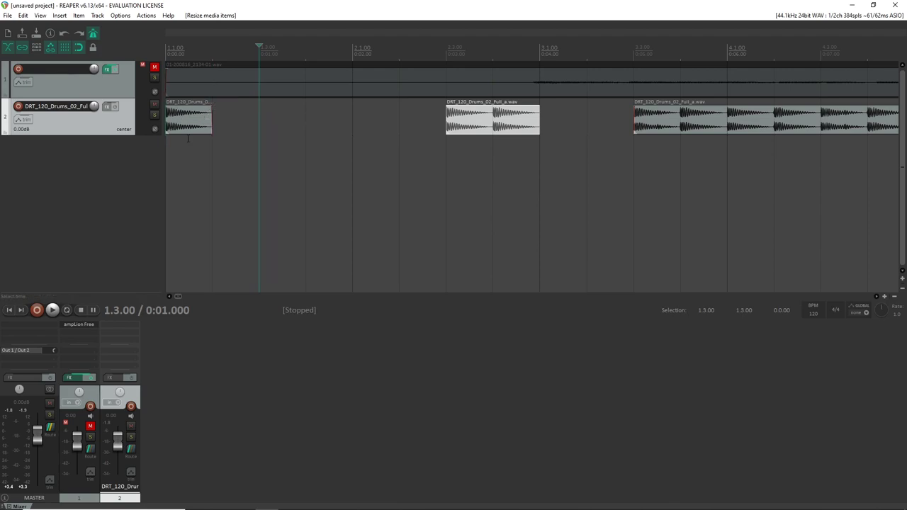
key("Delete")
Copy the one-beat drum piece end to end to 1.2.00, 1.3.00, 1.4.00 and 2.1.00 on track 2
left_click(179, 121)
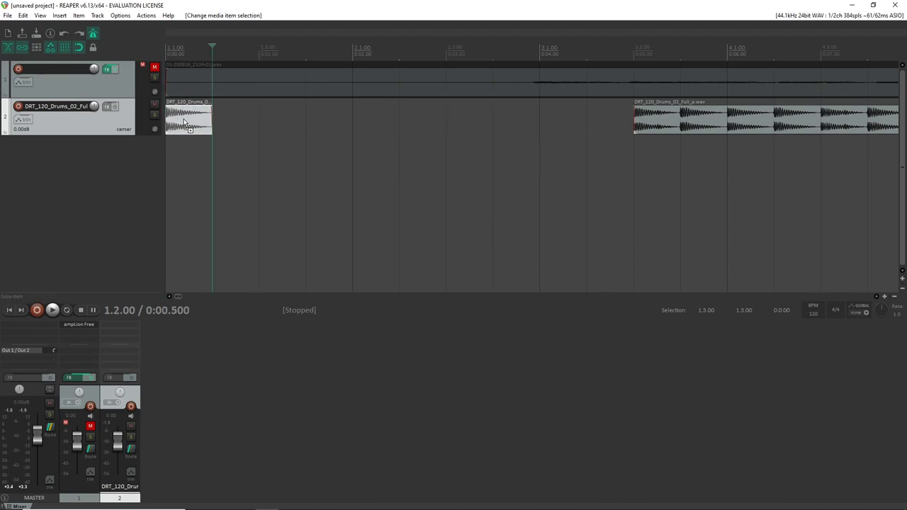
left_click_drag(181, 123, 365, 126)
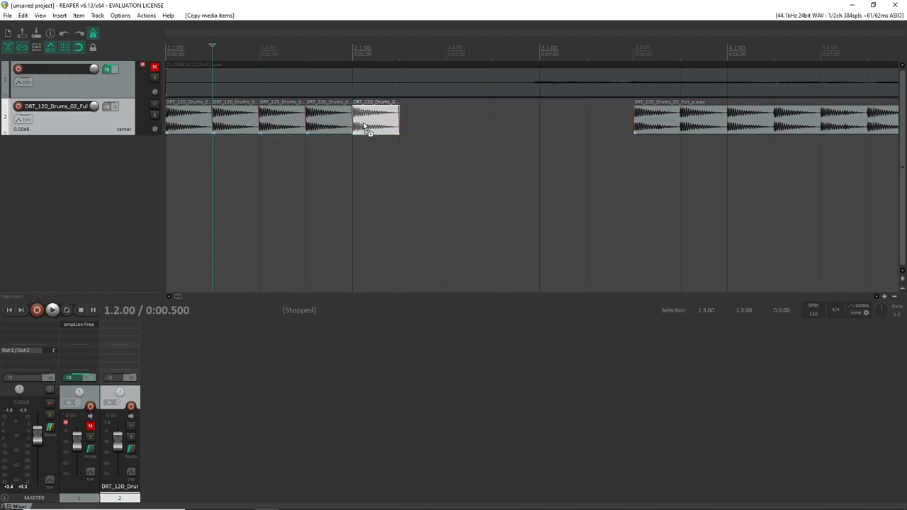
Play the row of one-beat drum pieces from the project start and stop playback
left_click(166, 168)
key("space")
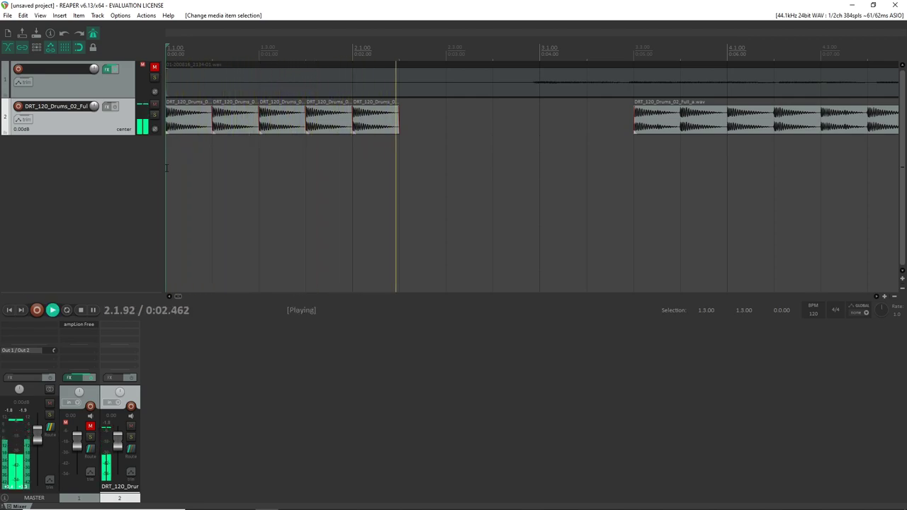
key("space")
Play the long drum piece from 3.3.00 to its end and stop playback
left_click(635, 153)
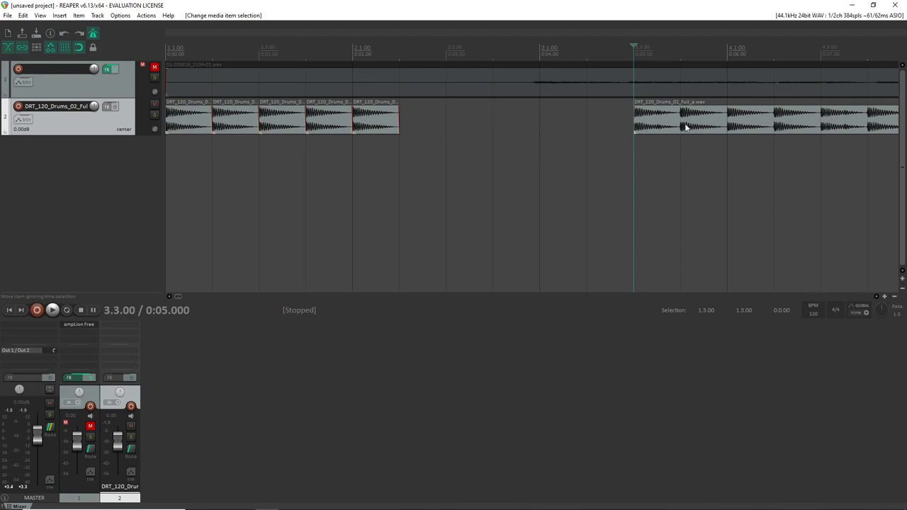
key("space")
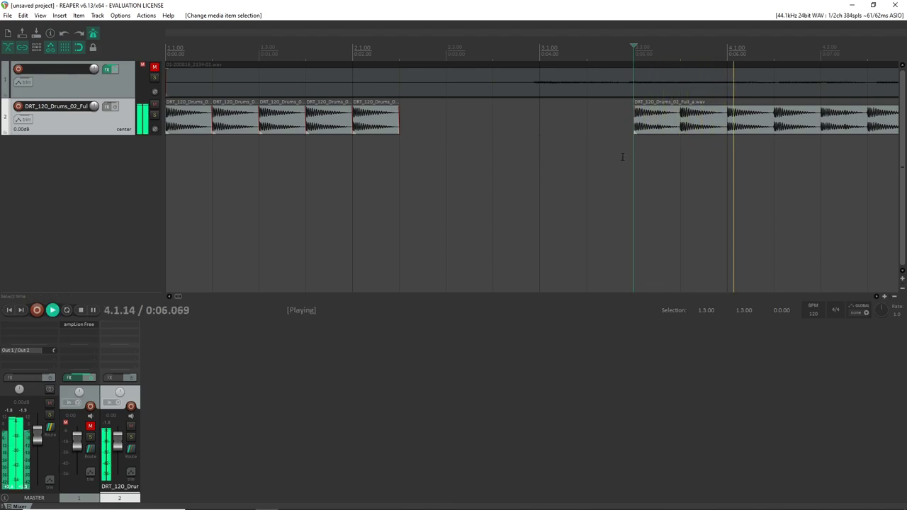
key("Home")
scroll(623, 157, "down", 4)
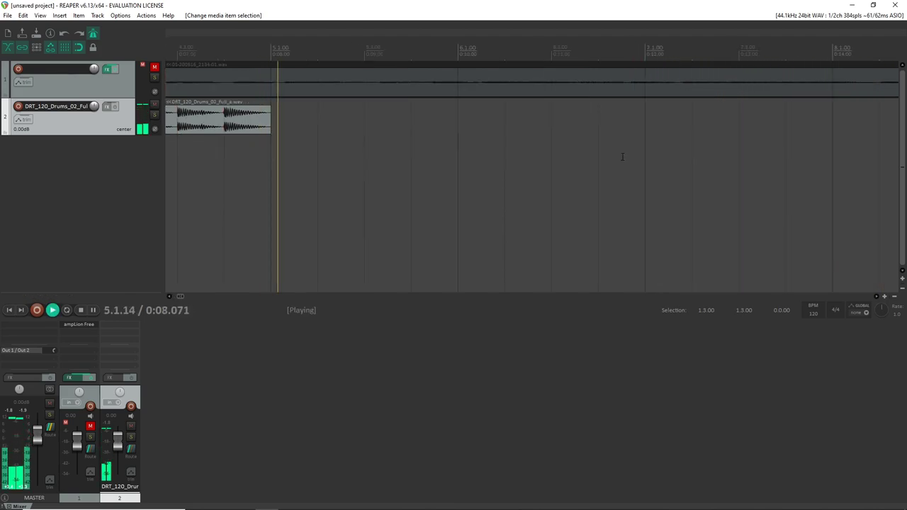
key("space")
Move the long drum piece on track 2 to start at 2.4.00
scroll(168, 181, "up", 4)
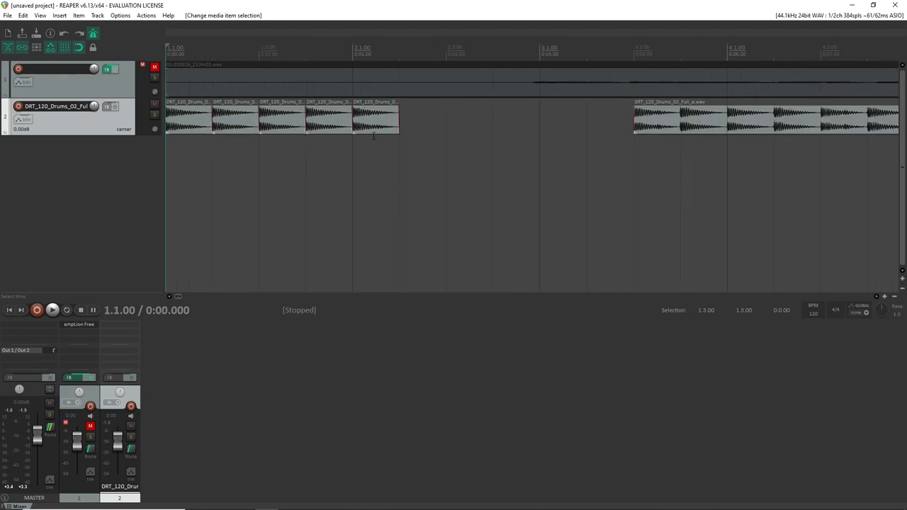
left_click_drag(708, 121, 562, 128)
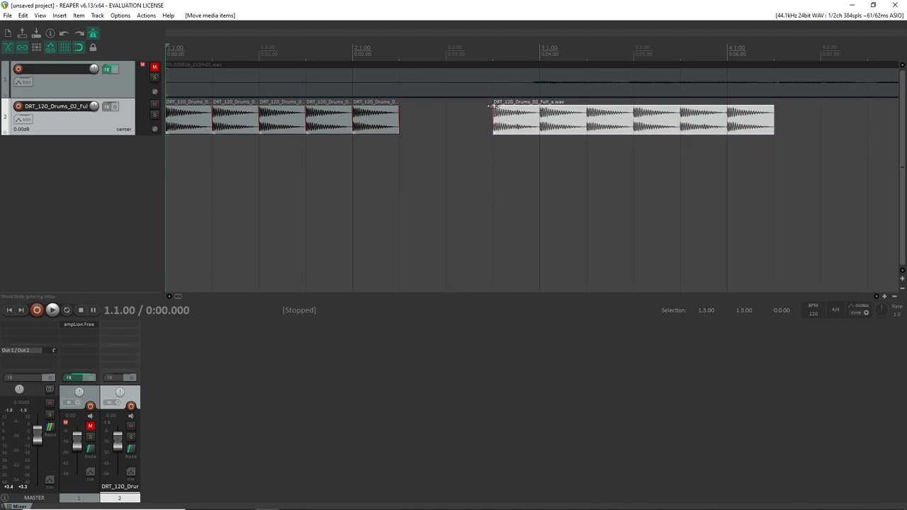
Try resizing the start edge of the long drum piece with snapping on
mouse_move(494, 118)
left_mouse_down()
mouse_move(443, 120)
mouse_move(494, 122)
left_mouse_up()
left_click_drag(493, 119, 466, 131)
key("ctrl+z")
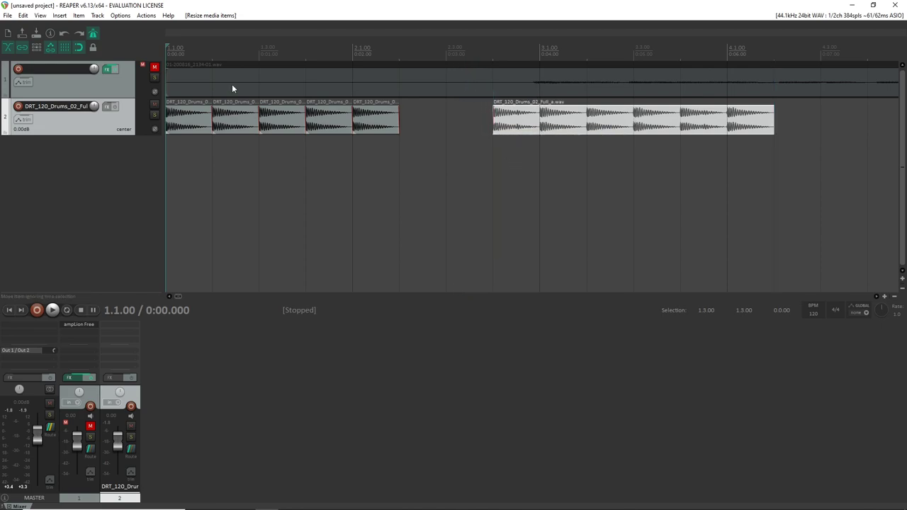
Disable snapping and try resizing the start edge of the long drum piece freely
left_click(78, 50)
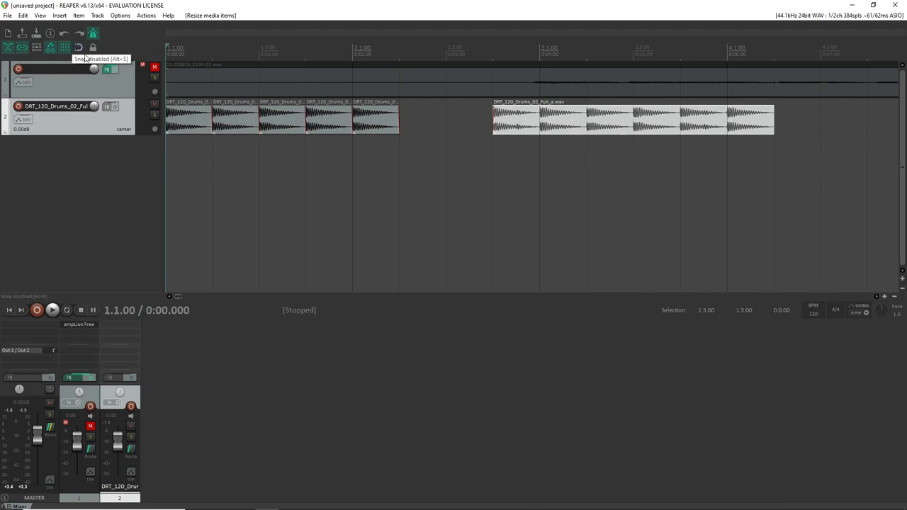
left_click_drag(493, 127, 457, 125)
left_click_drag(467, 127, 493, 135)
left_click(563, 112)
mouse_move(569, 113)
left_mouse_down()
mouse_move(533, 128)
mouse_move(636, 128)
mouse_move(545, 147)
mouse_move(561, 128)
mouse_move(589, 128)
mouse_move(561, 130)
mouse_move(577, 129)
left_mouse_up()
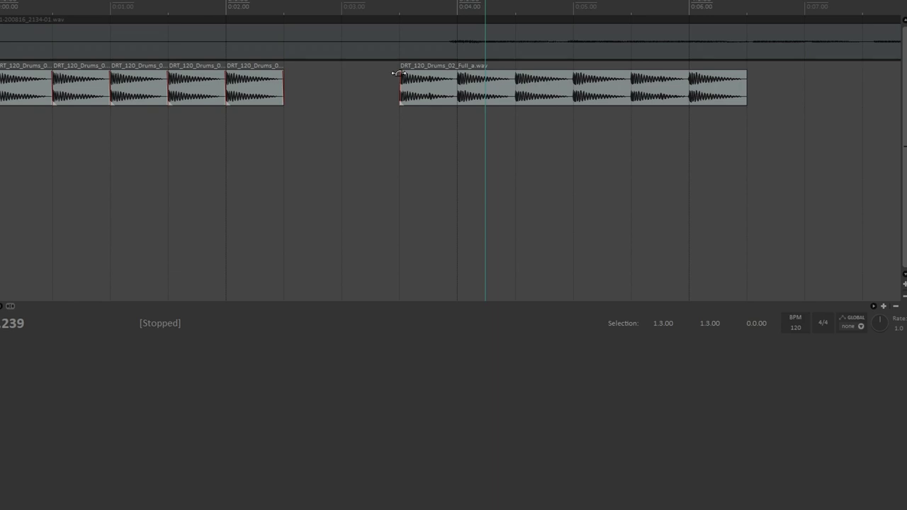
Add a fade-in and a fade-out to the long drum piece and make the fade-out a straight line
left_click_drag(396, 73, 453, 77)
left_click_drag(744, 74, 692, 74)
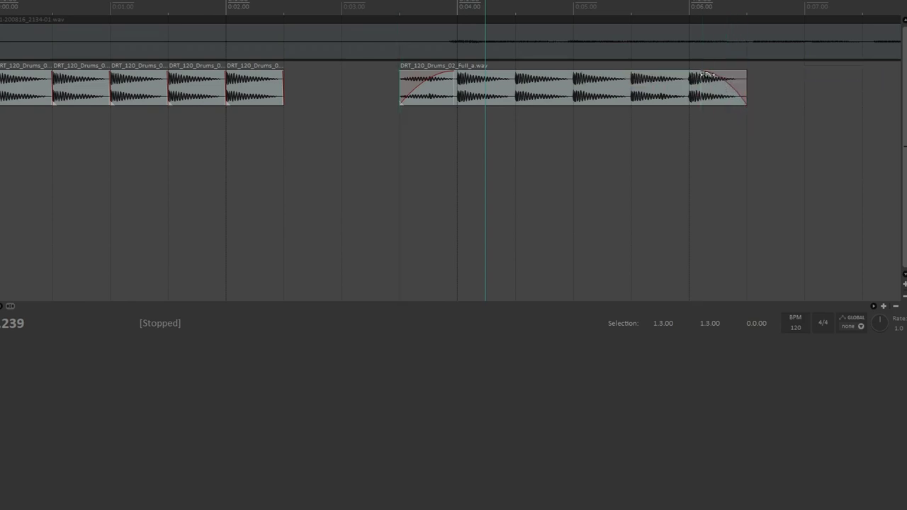
right_click(725, 77)
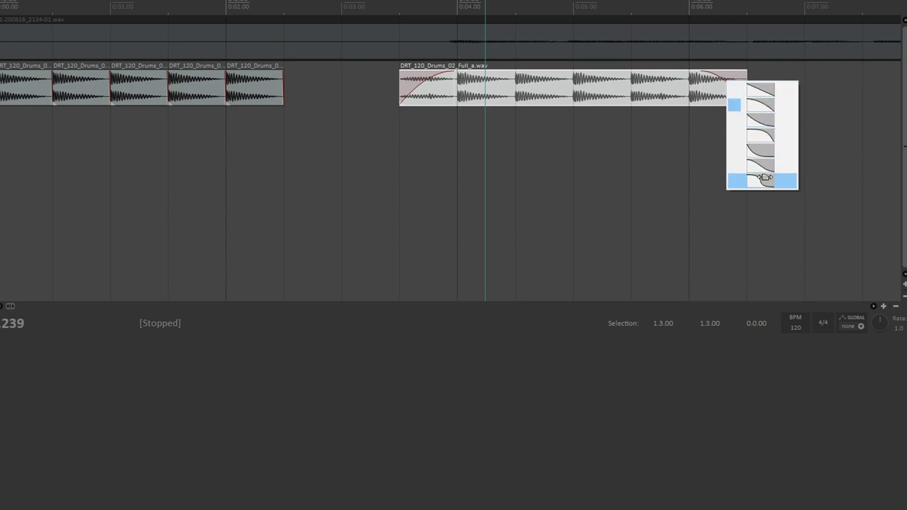
left_click(764, 91)
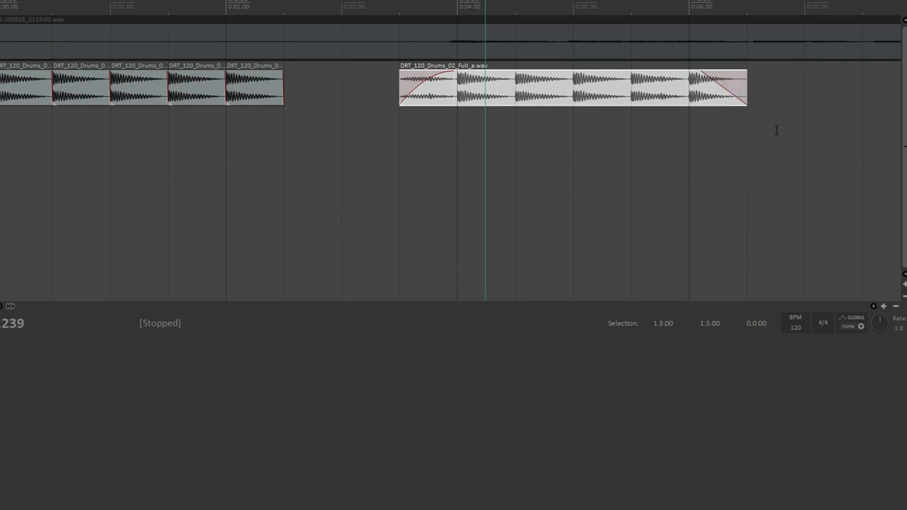
Change the long drum piece's fade-out shape to an inward curve that drops quickly and levels off
right_click(728, 84)
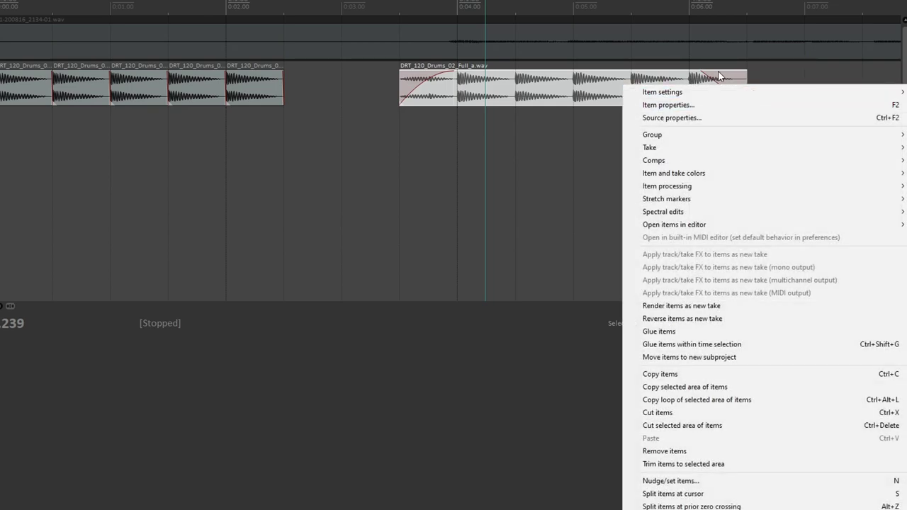
key("Escape")
right_click(714, 89)
left_click(758, 123)
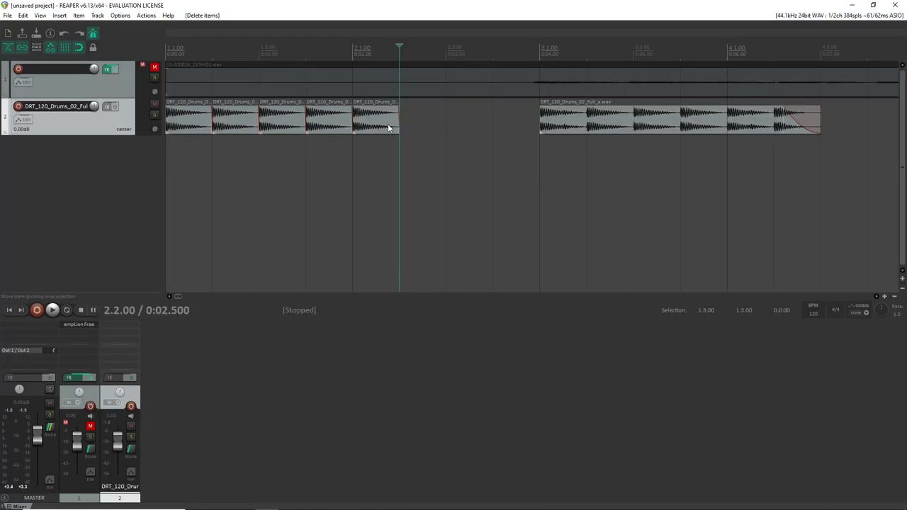
Try overlapping the last one-beat piece with the one before it, and move the long drum piece to the start of track 6
mouse_move(388, 128)
left_mouse_down()
mouse_move(344, 139)
mouse_move(369, 144)
mouse_move(328, 152)
mouse_move(365, 127)
mouse_move(381, 130)
left_mouse_up()
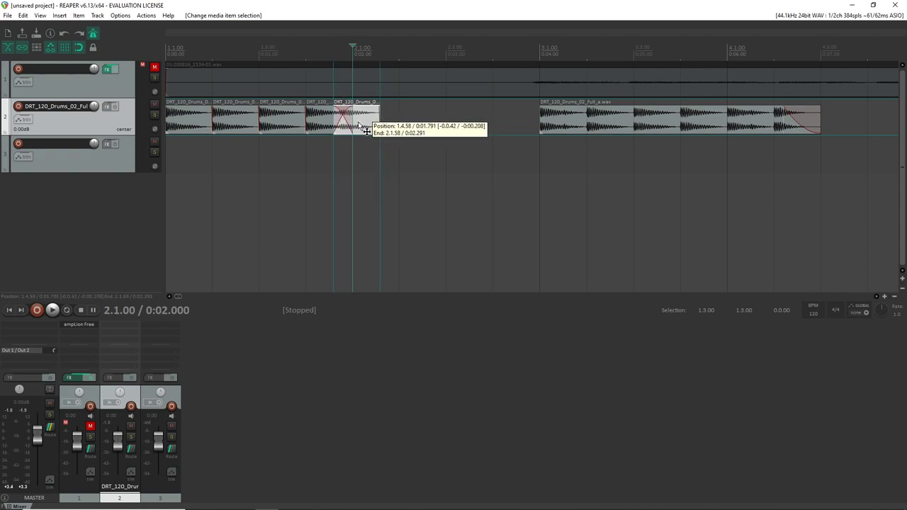
left_click_drag(543, 118, 245, 278)
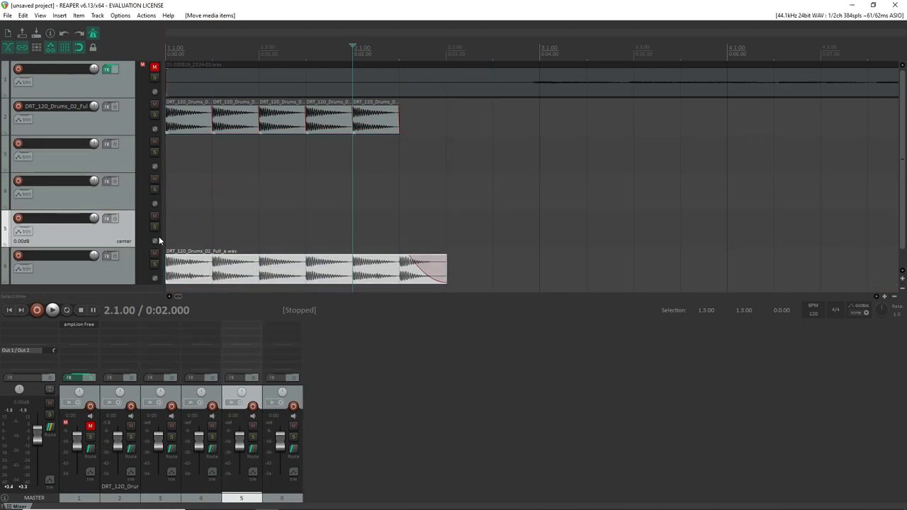
Move the long drum piece to the start of track 3 and play the project from the beginning
left_click_drag(217, 273, 386, 156)
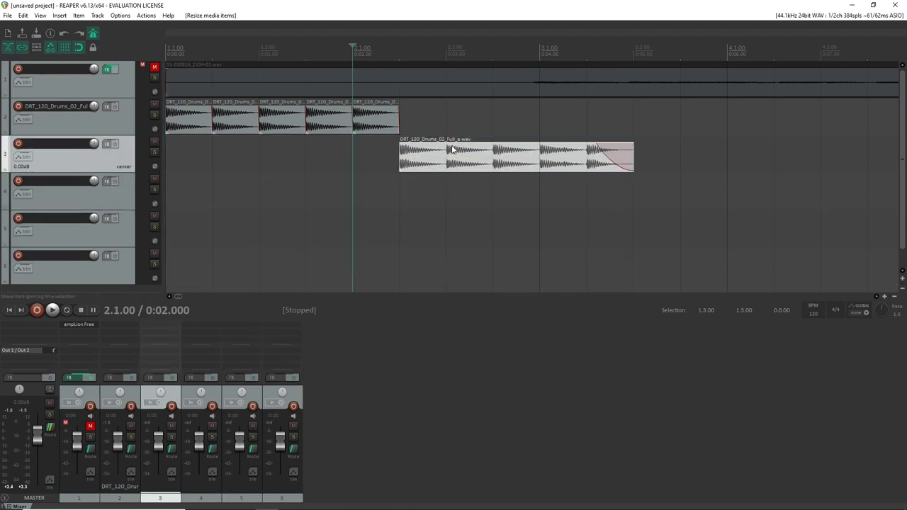
left_click_drag(481, 160, 240, 170)
left_click(169, 206)
key("space")
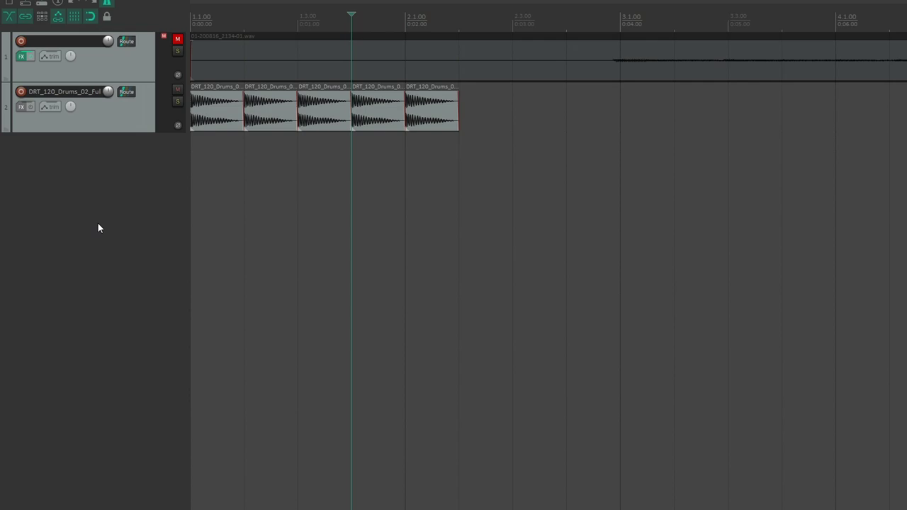
Insert the virtual instrument Voltage Modular (Cherry Audio) on a new track below track 2 without adding the extra output tracks
right_click(84, 180)
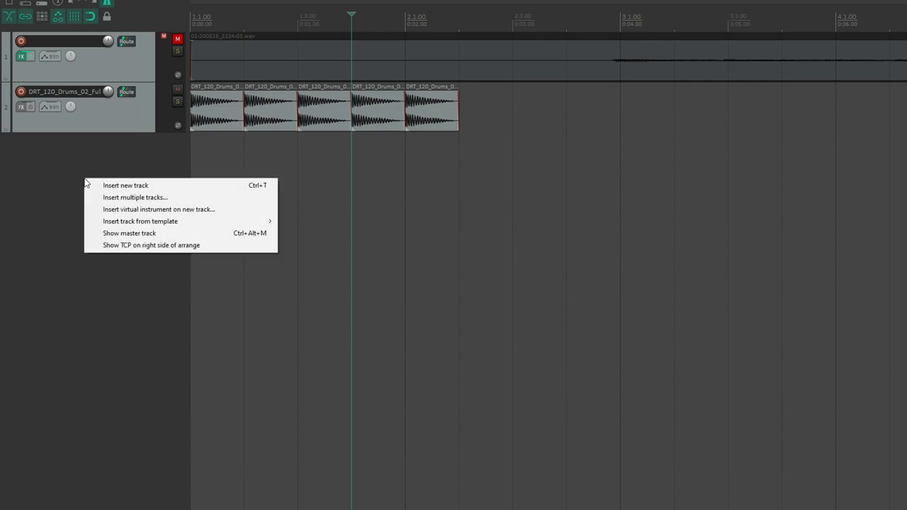
left_click(107, 210)
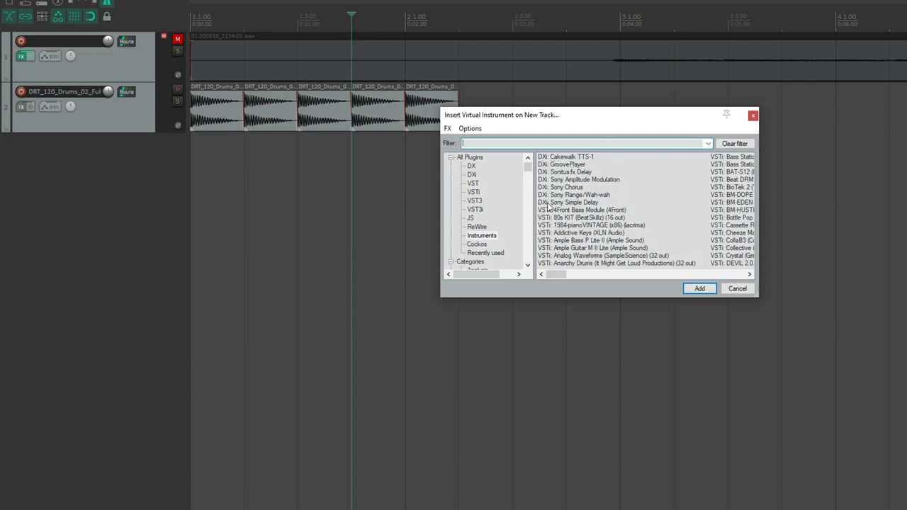
scroll(552, 275, "right", 10)
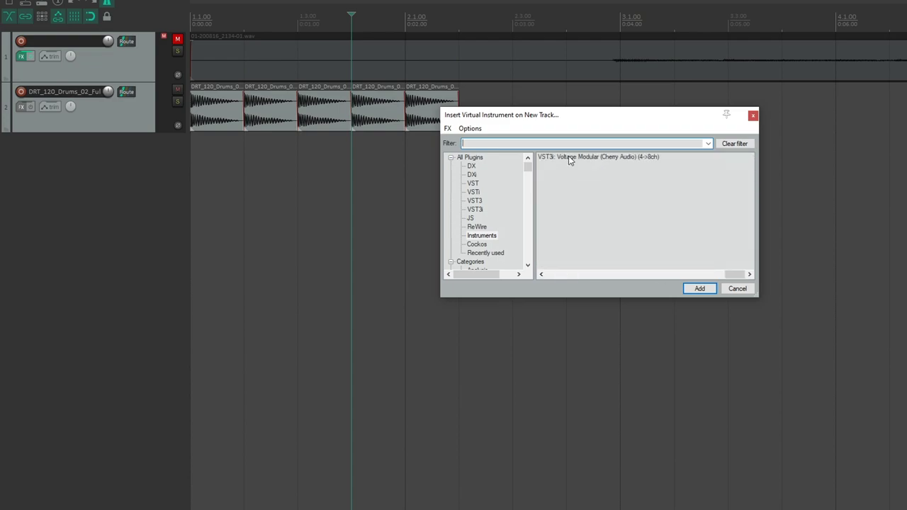
left_click(569, 158)
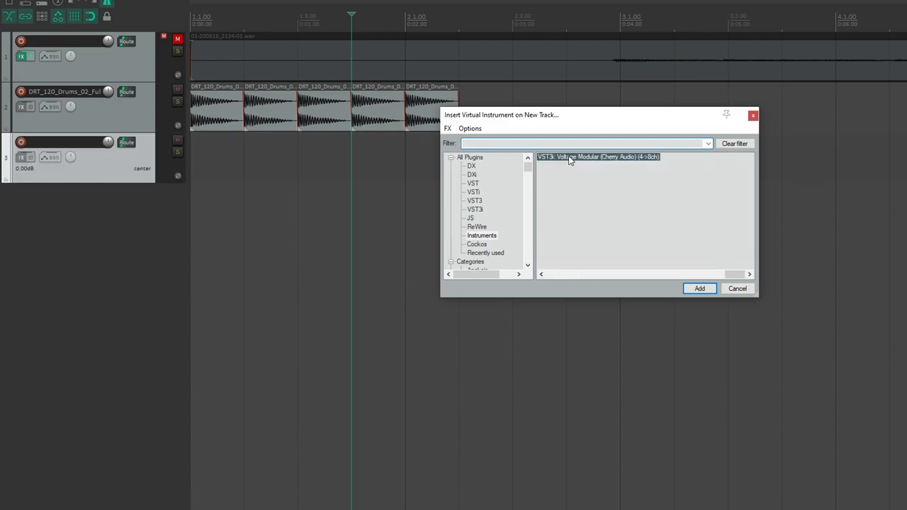
left_click(696, 290)
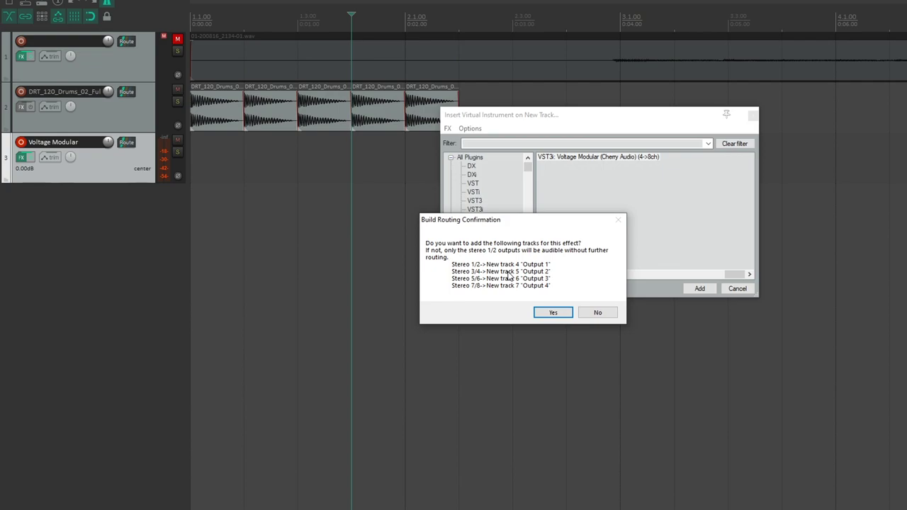
left_click(596, 318)
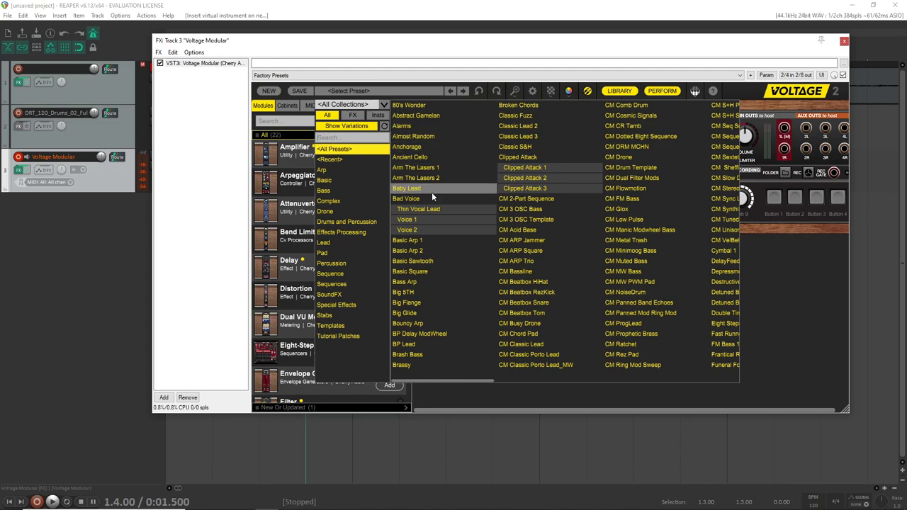
Load the Basic Arp 1 preset in Voltage Modular and close the track's FX window
left_click(420, 242)
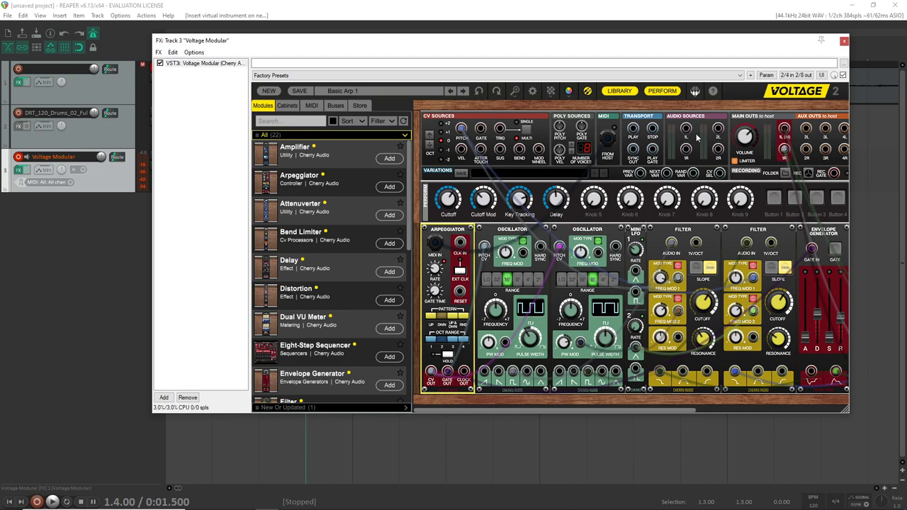
key("Escape")
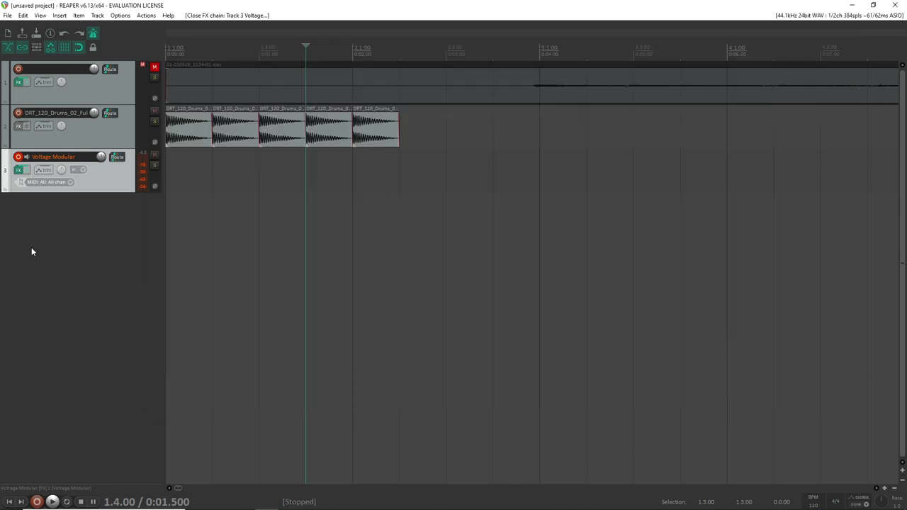
Open and close the Voltage Modular window on track 3, show the mixer, and open the plug-in from its mixer channel
left_click(22, 170)
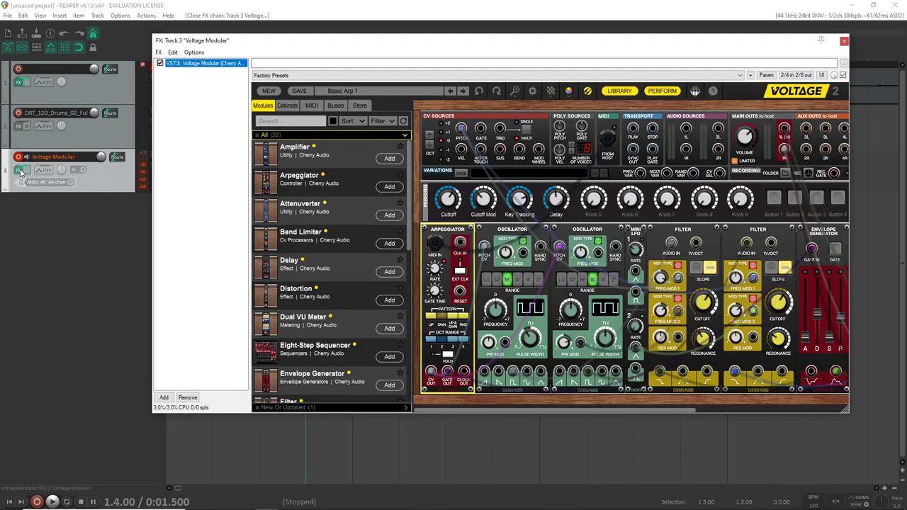
left_click(844, 40)
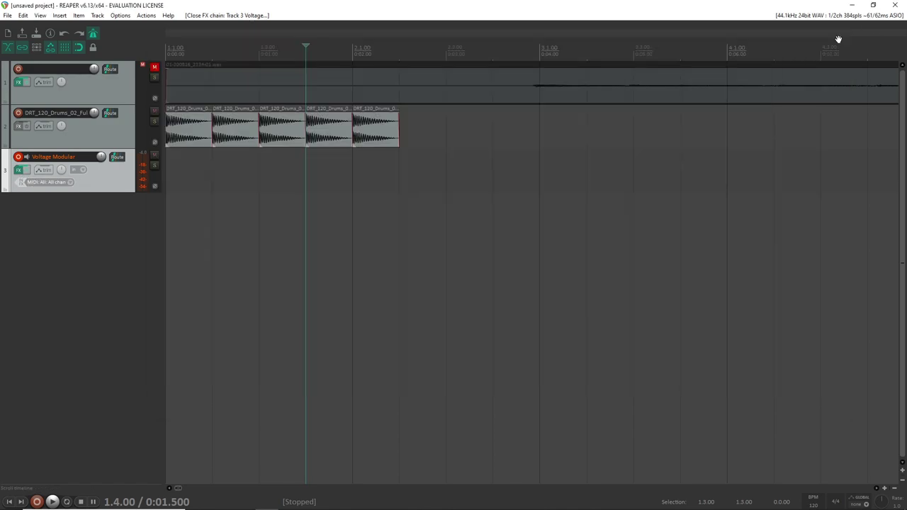
left_click(40, 15)
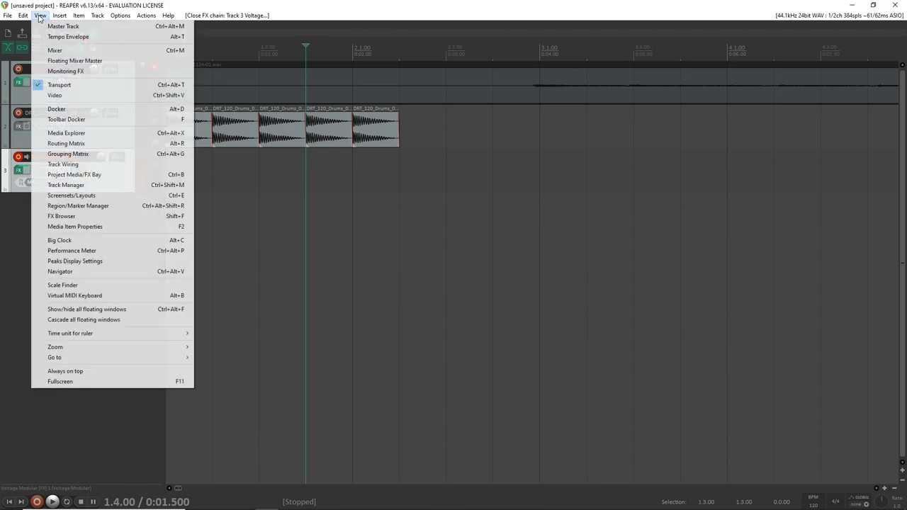
left_click(50, 43)
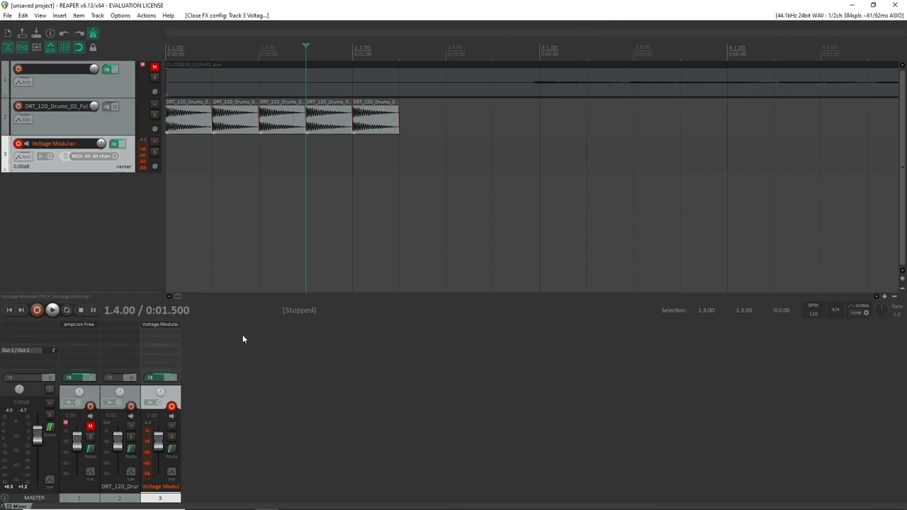
left_click(156, 324)
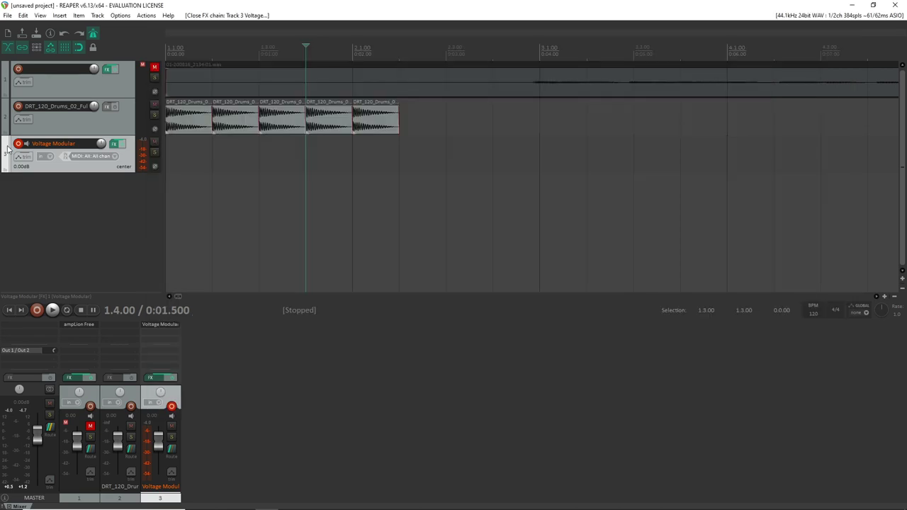
Mute the drum track and record a MIDI take on the armed Voltage Modular track from the project start
left_click(18, 145)
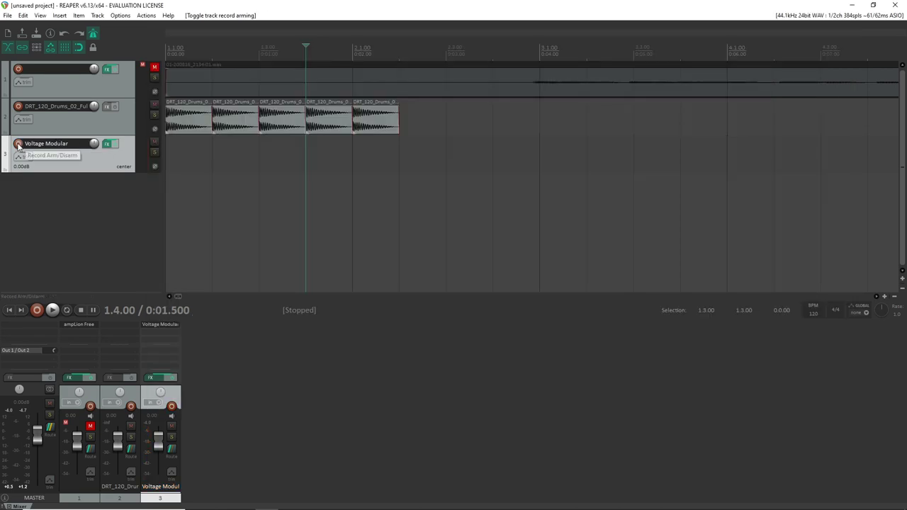
left_click(19, 144)
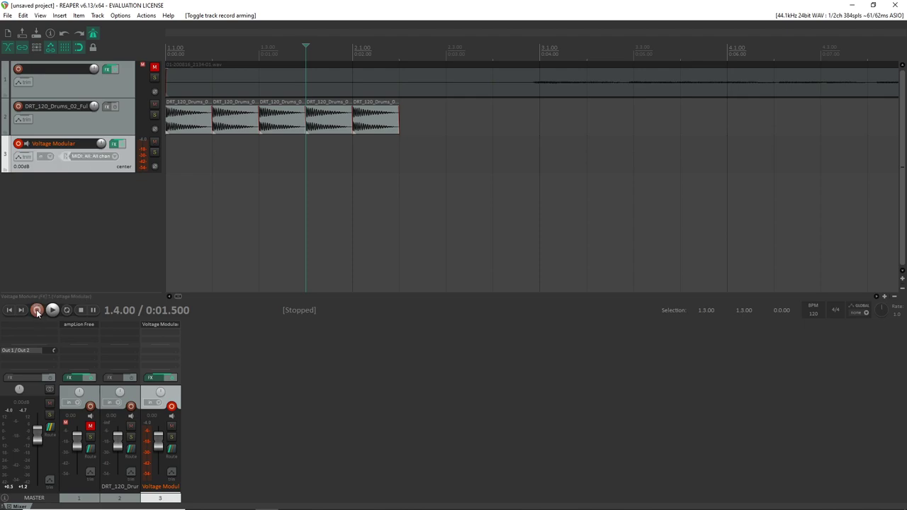
left_click(154, 105)
left_click(169, 196)
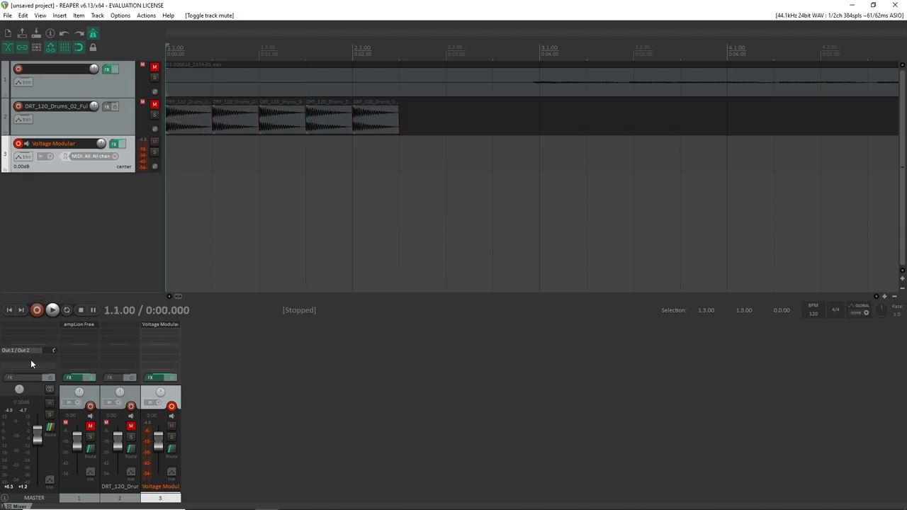
left_click(37, 311)
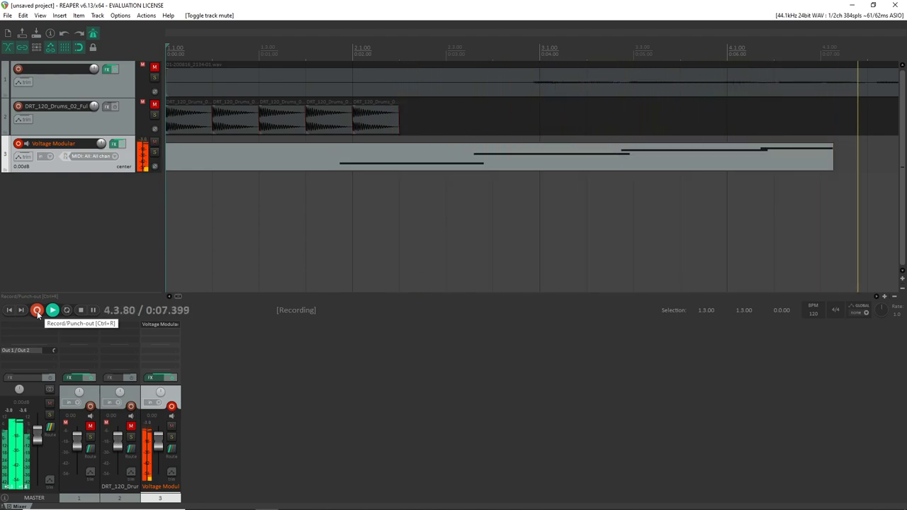
left_click(37, 311)
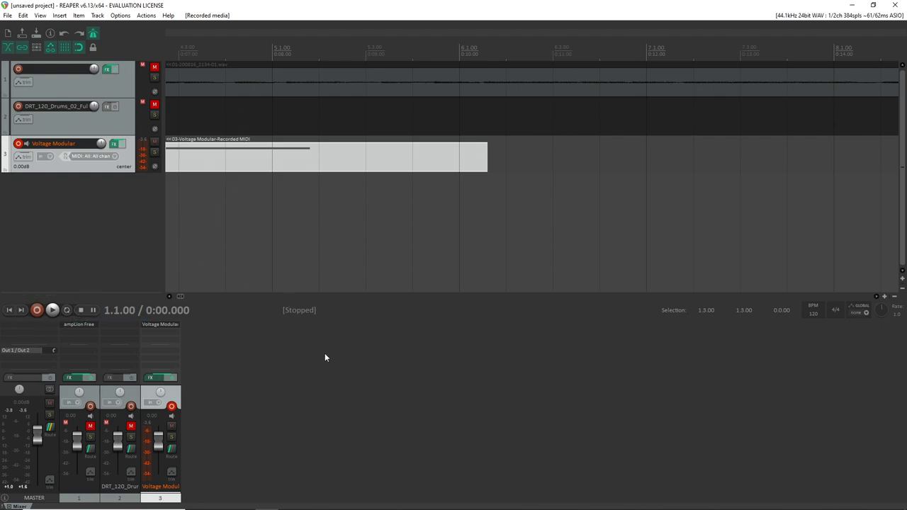
Open the recorded MIDI item for editing, move its first note to measure 2, and extend it to the start of measure 3
left_click_drag(212, 44, 263, 58)
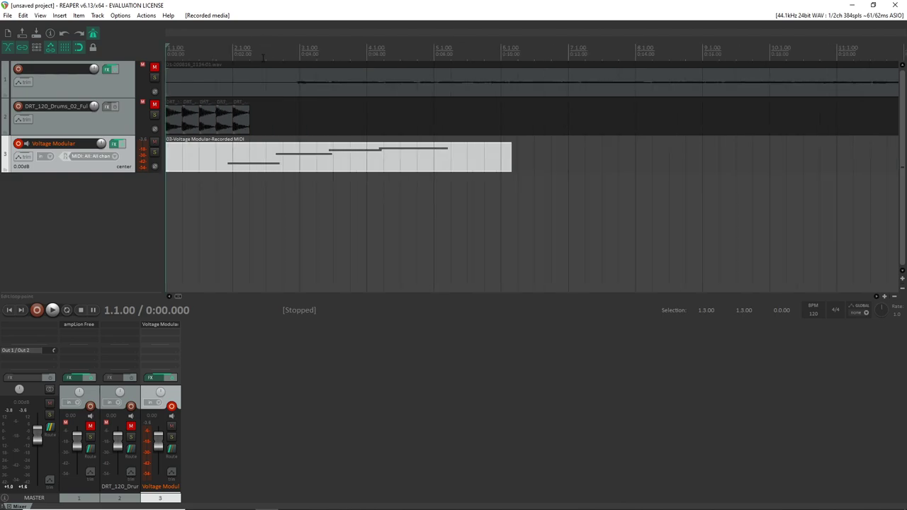
double_click(251, 154)
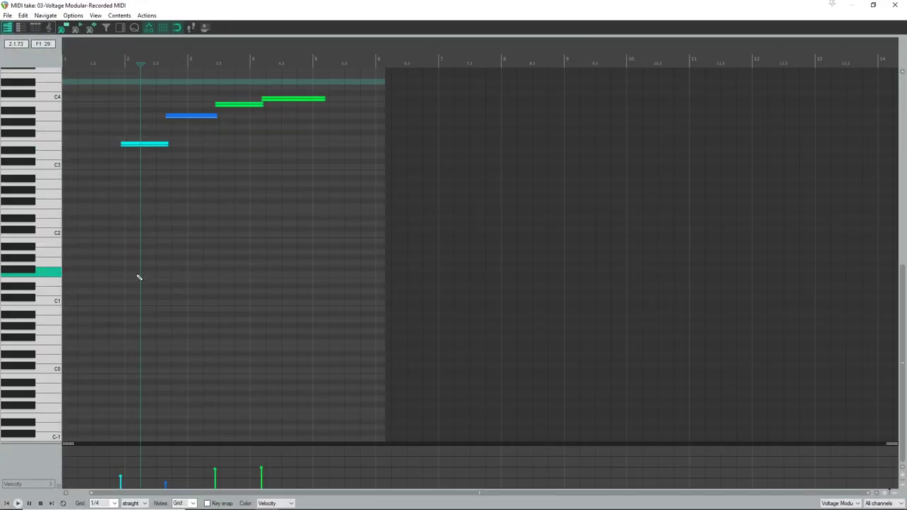
mouse_move(139, 145)
left_mouse_down()
mouse_move(125, 146)
mouse_move(146, 146)
left_mouse_up()
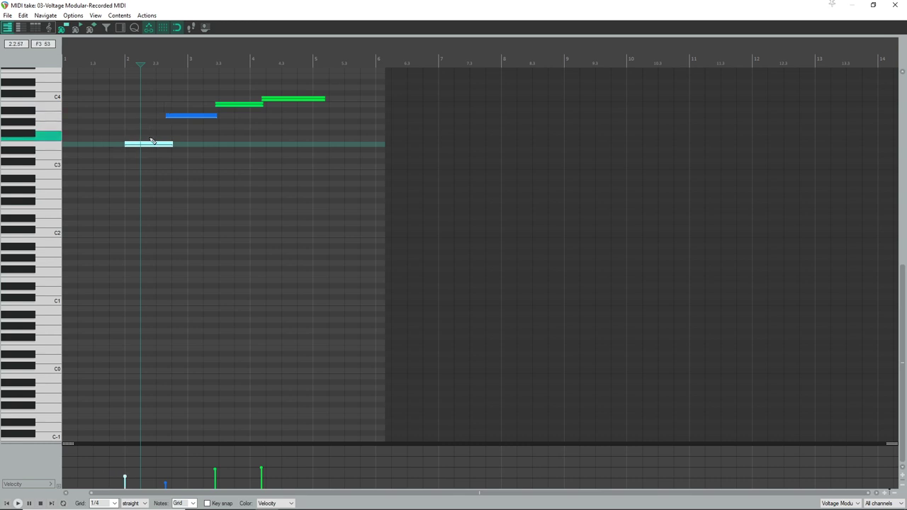
mouse_move(173, 144)
left_mouse_down()
mouse_move(144, 146)
mouse_move(186, 148)
left_mouse_up()
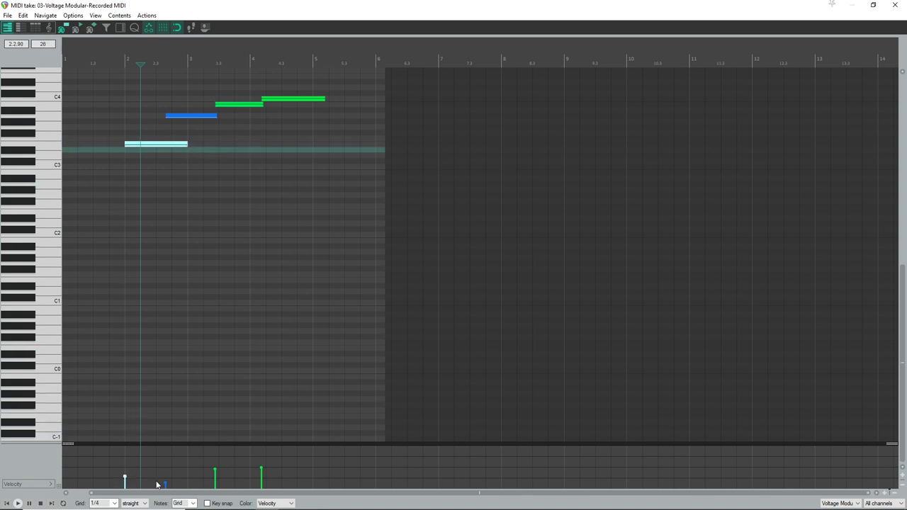
Raise the first note's velocity to 100 and adjust the second note's velocity
left_click_drag(125, 475, 126, 455)
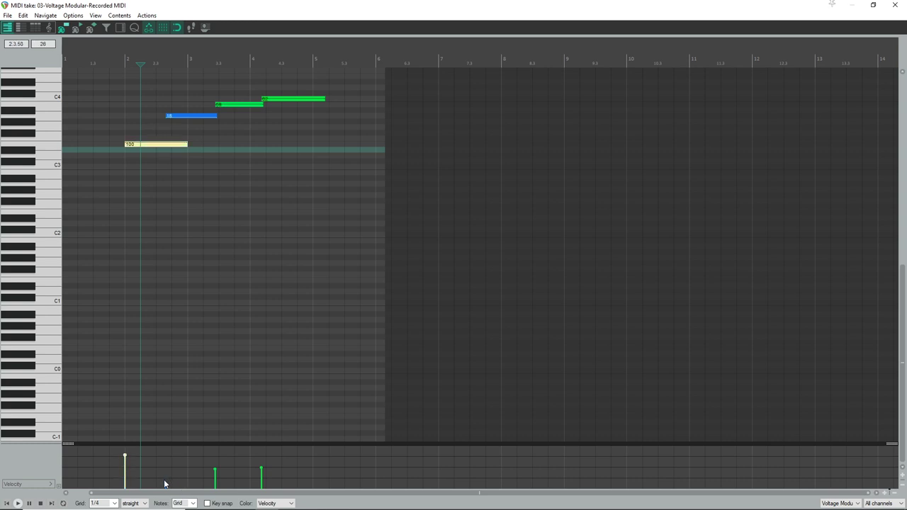
left_click_drag(165, 483, 165, 470)
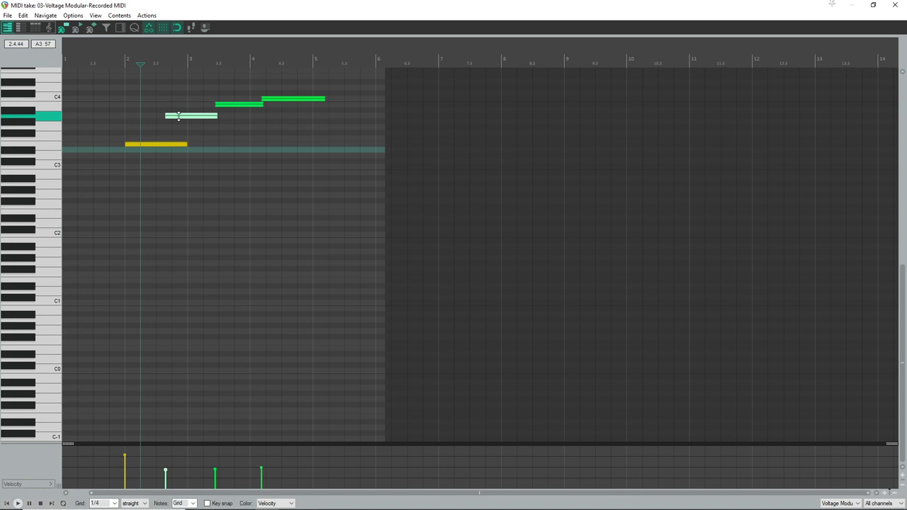
left_click_drag(178, 116, 181, 134)
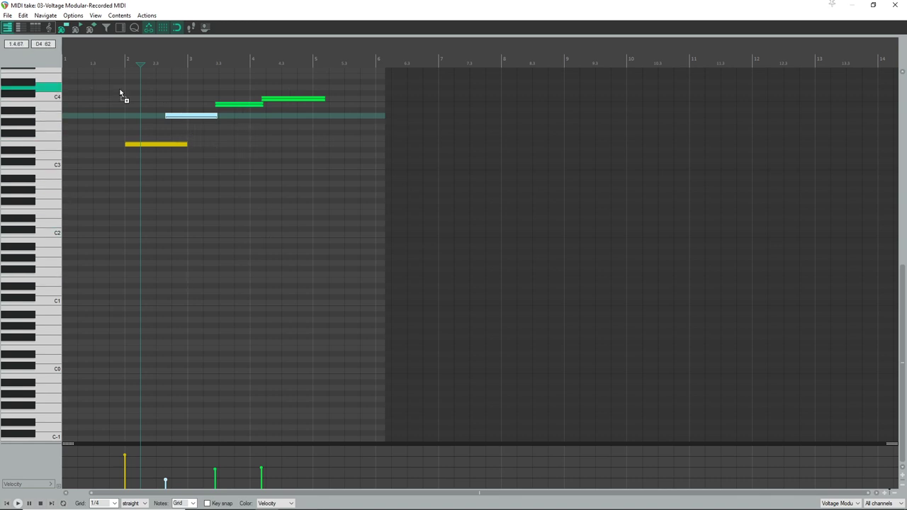
Quantize the positions of all notes to the grid at 100% strength, trying a 1/8 grid before settling on 1/4
key("ctrl+a")
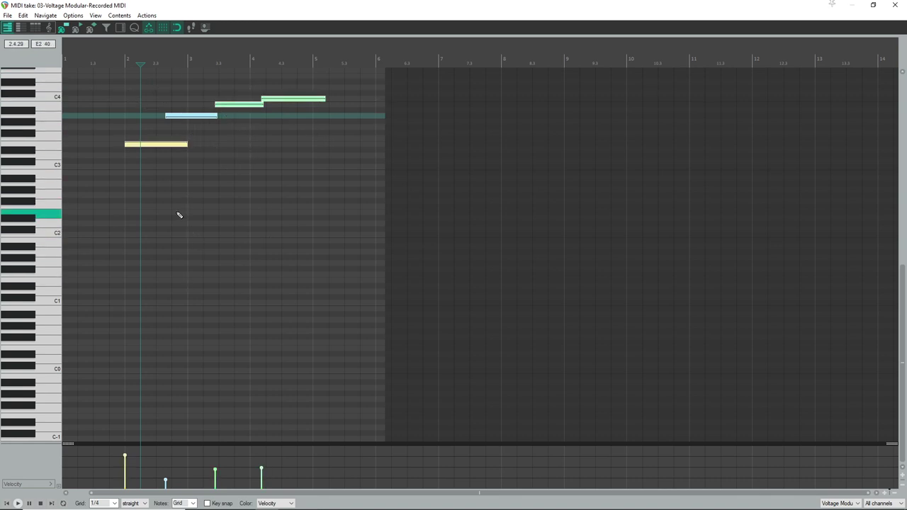
left_click(134, 27)
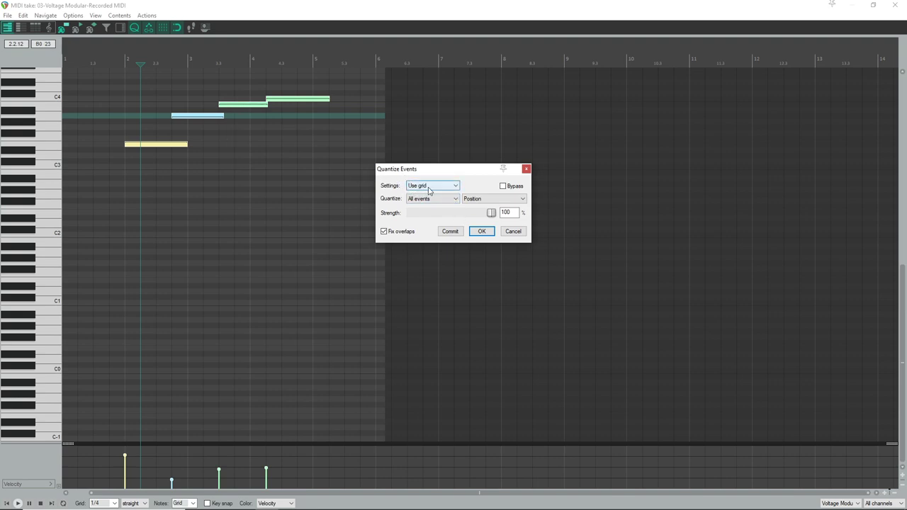
left_click(114, 503)
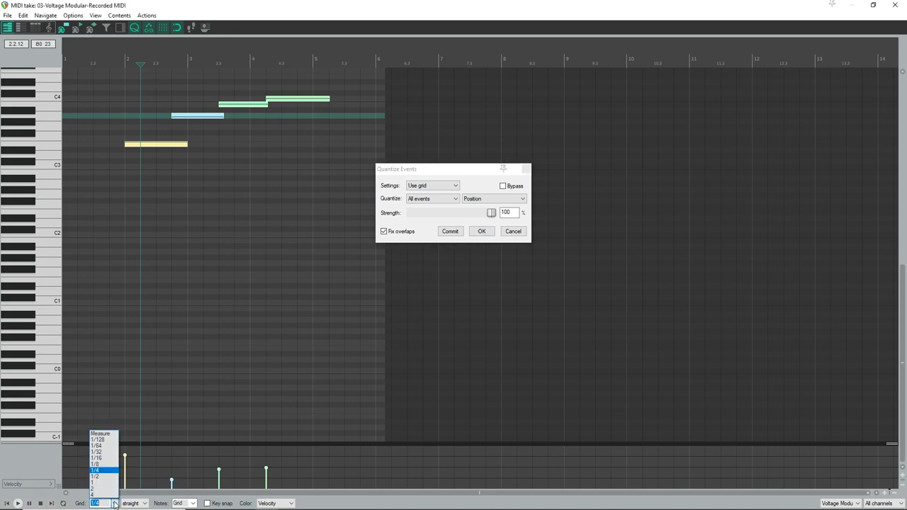
left_click(114, 465)
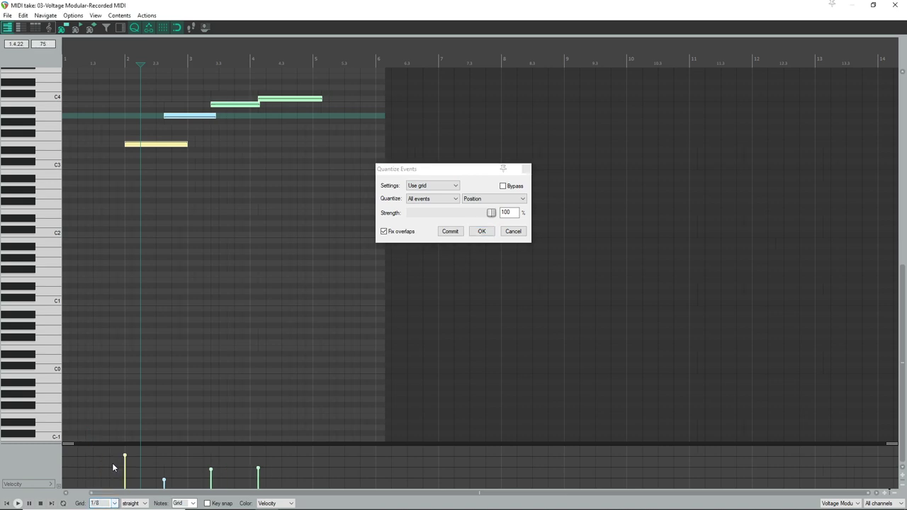
left_click(108, 503)
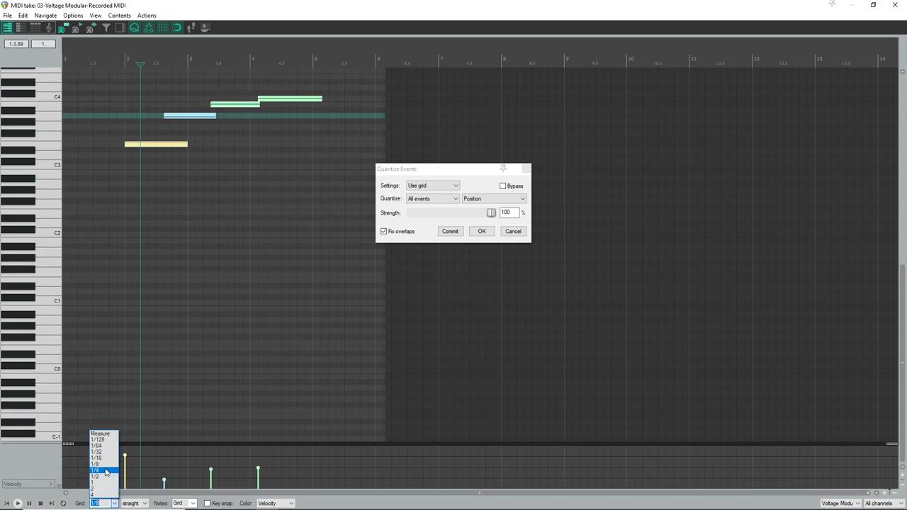
left_click(107, 471)
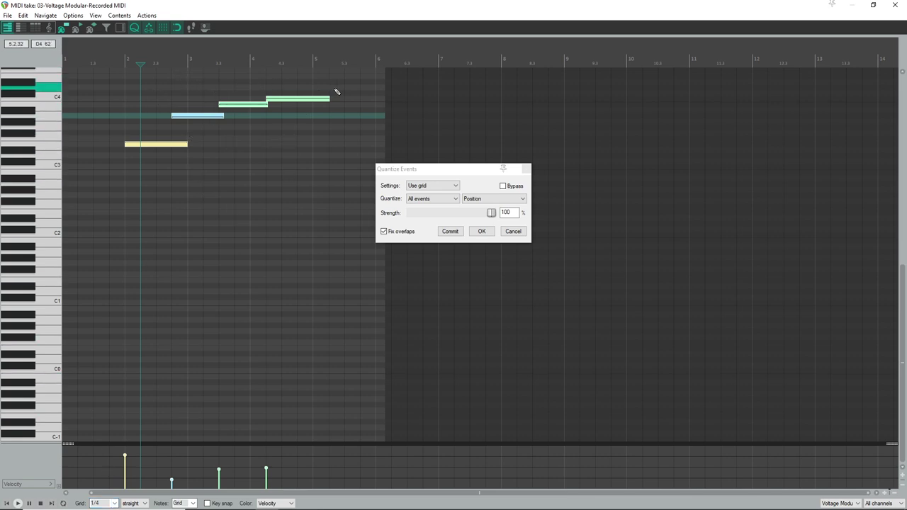
left_click(481, 231)
Move the second, third and fourth notes to the starts of measures 3, 4 and 5
left_click(178, 117)
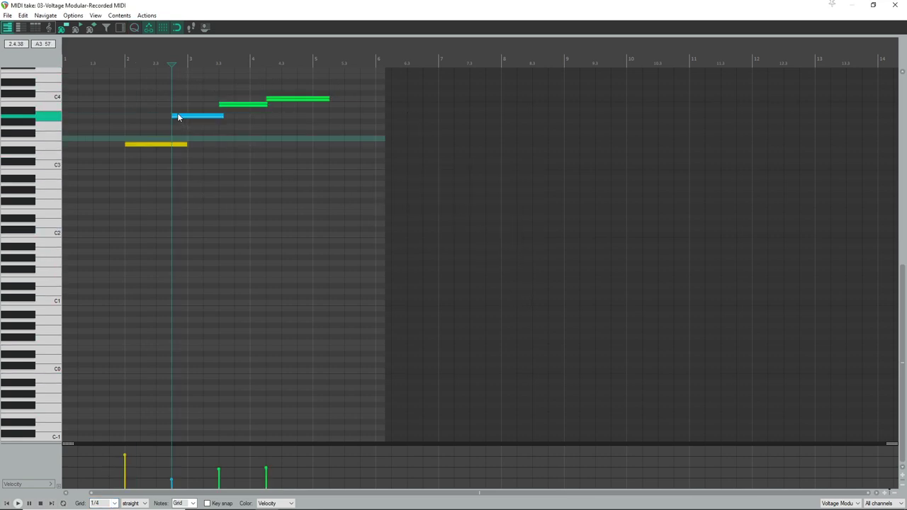
left_click_drag(178, 117, 194, 117)
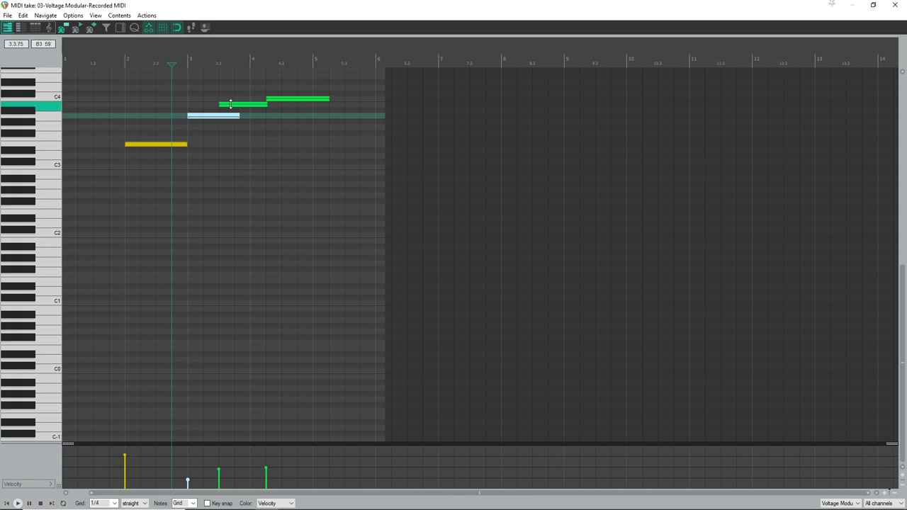
left_click_drag(242, 105, 343, 101)
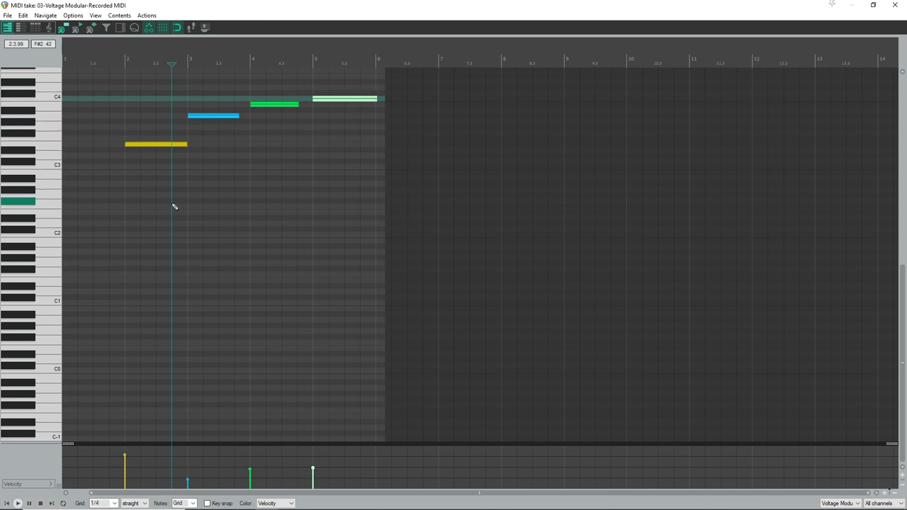
Try adding a one-beat G2 note at beat 2 of measure 1, delete it, and close the MIDI editor
double_click(81, 195)
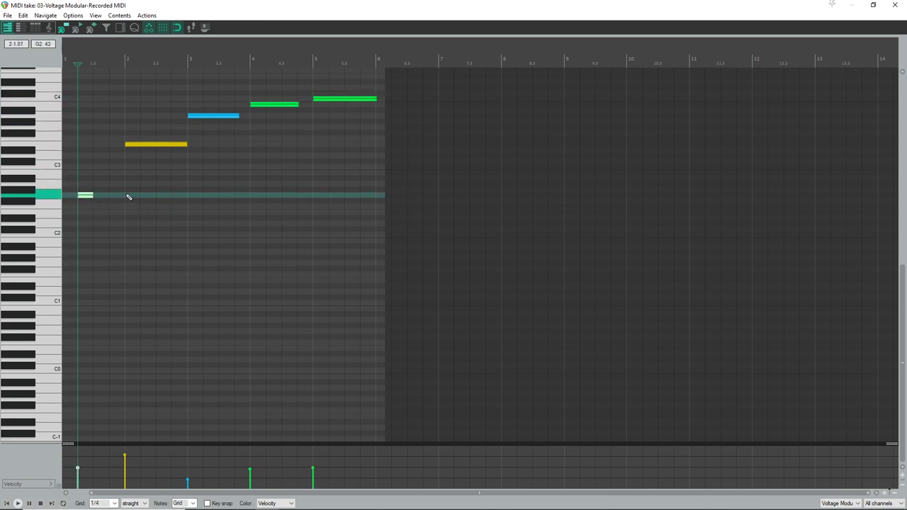
double_click(87, 197)
left_click(83, 196)
double_click(86, 197)
key("Escape")
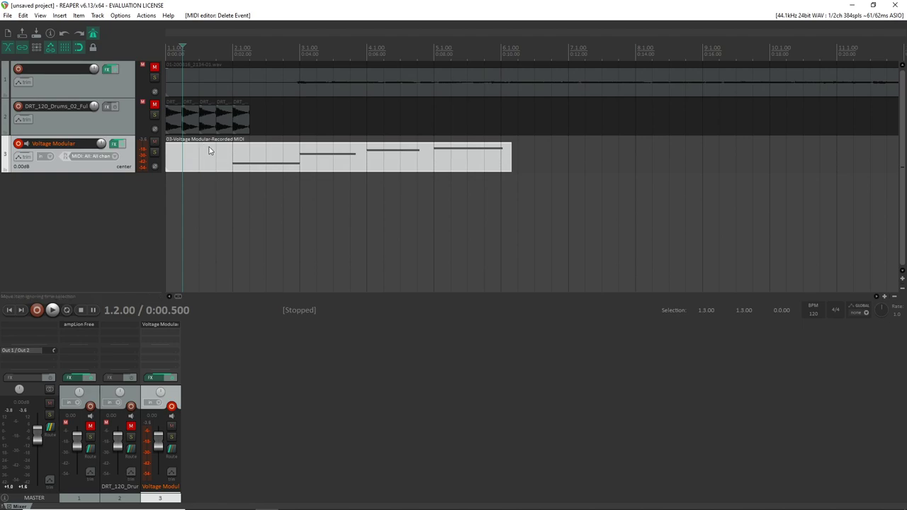
Delete the recorded MIDI item from the Voltage Modular track
left_click(233, 181)
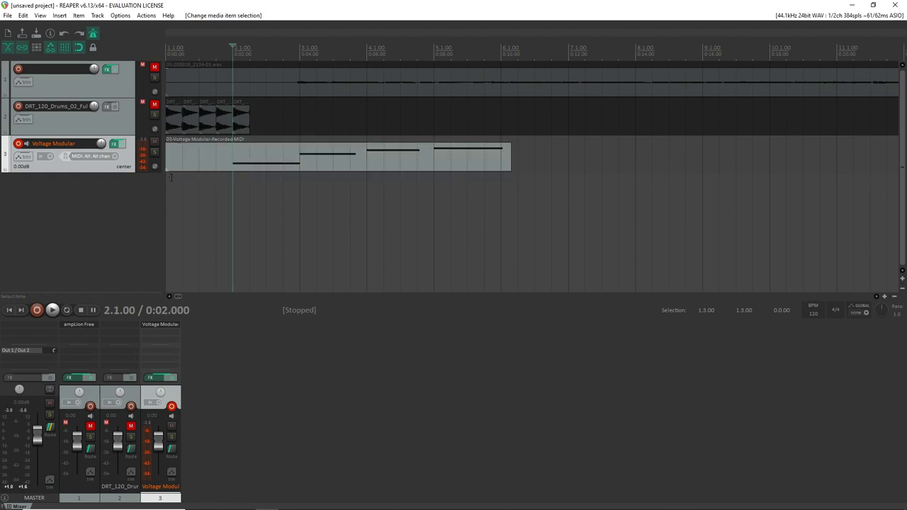
key("Delete")
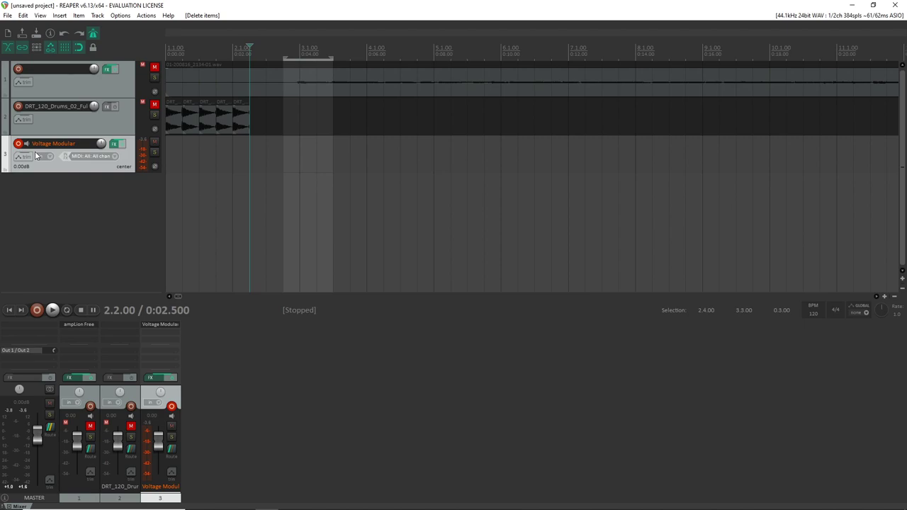
Insert a new MIDI item on the Voltage Modular track spanning 2.4.00 to 3.3.00 and move it to the project start
left_click(58, 16)
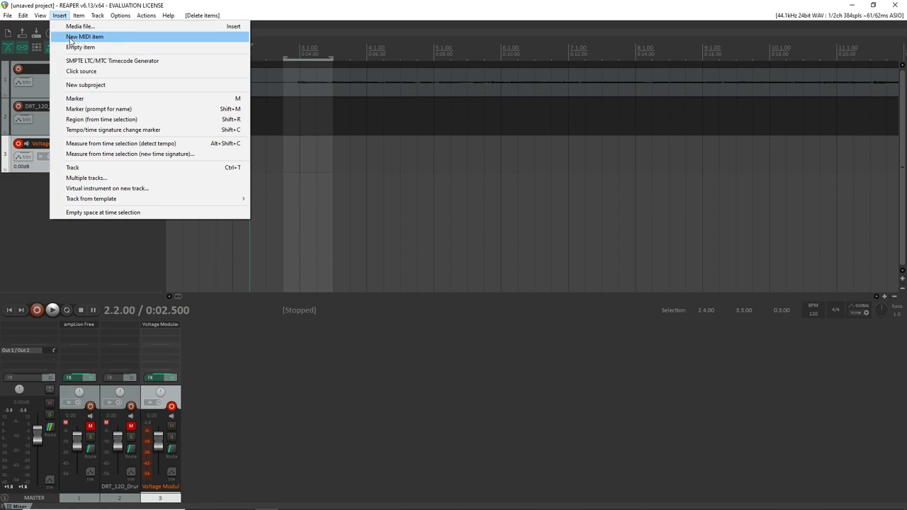
left_click(71, 37)
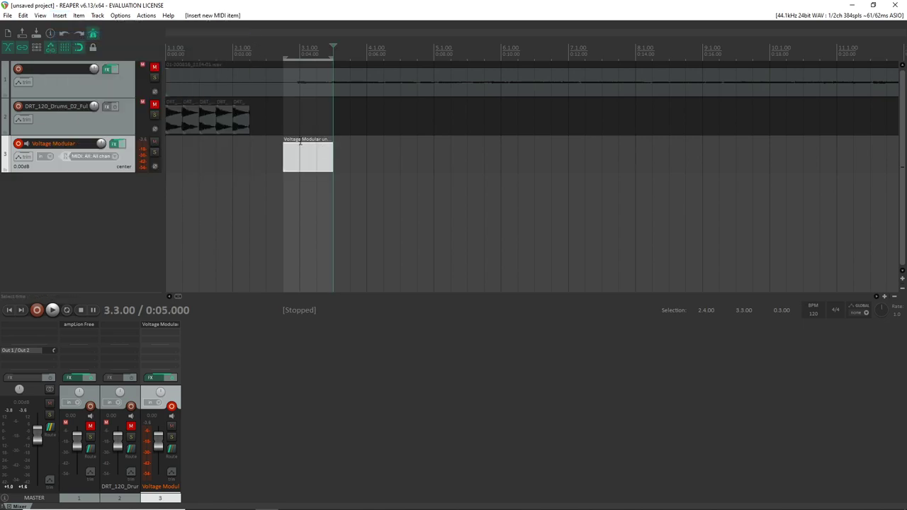
left_click_drag(302, 152, 190, 153)
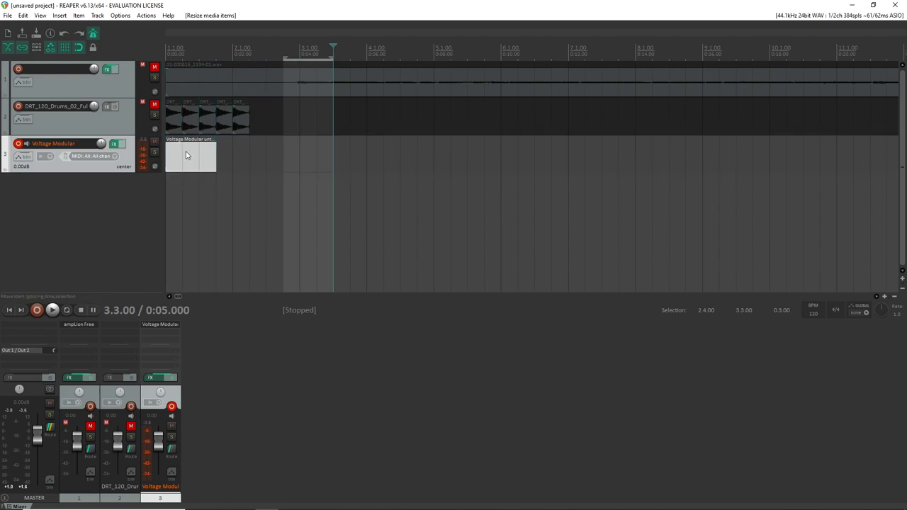
Open the new MIDI item for editing and add a one-beat C#2 note at its start
double_click(188, 155)
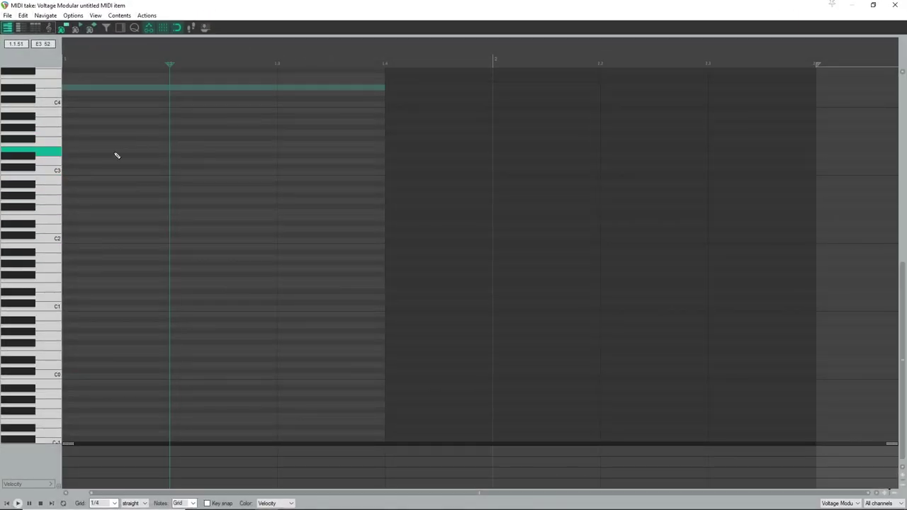
left_click(69, 236)
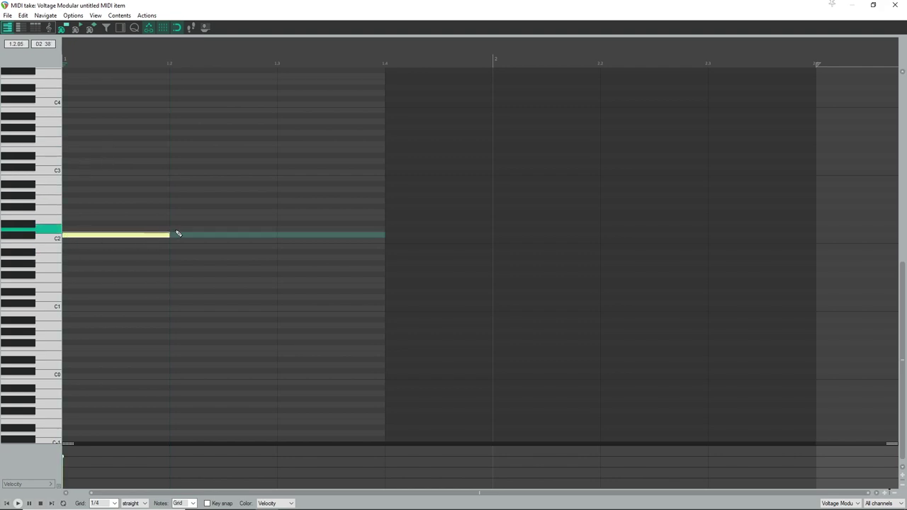
Add one-beat notes C#3 at 1.2 and D4 at 1.3, and extend the looped pattern to 2.4
left_click(171, 167)
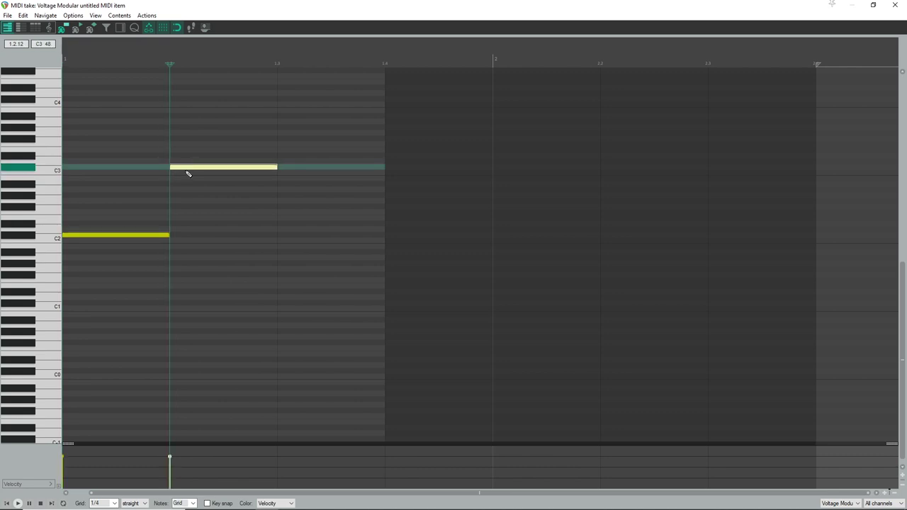
left_click(281, 93)
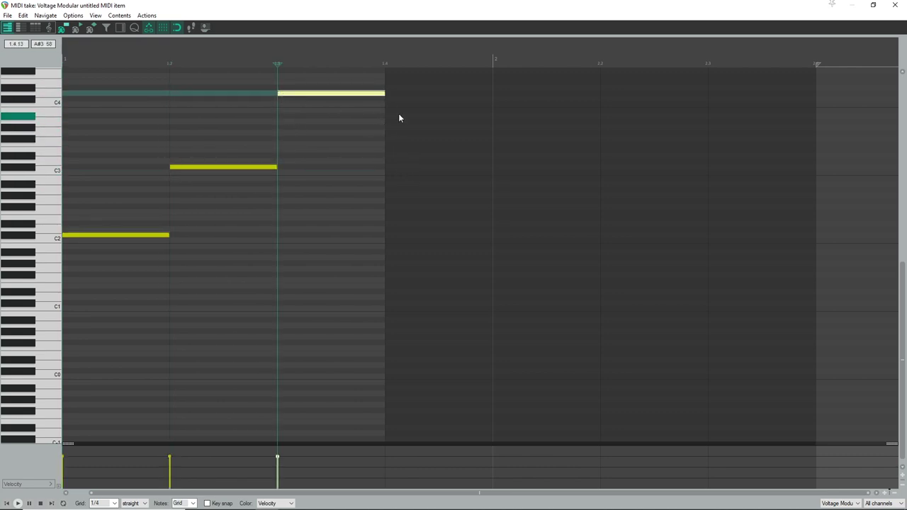
left_click(424, 134)
left_click(522, 139)
left_click(404, 194)
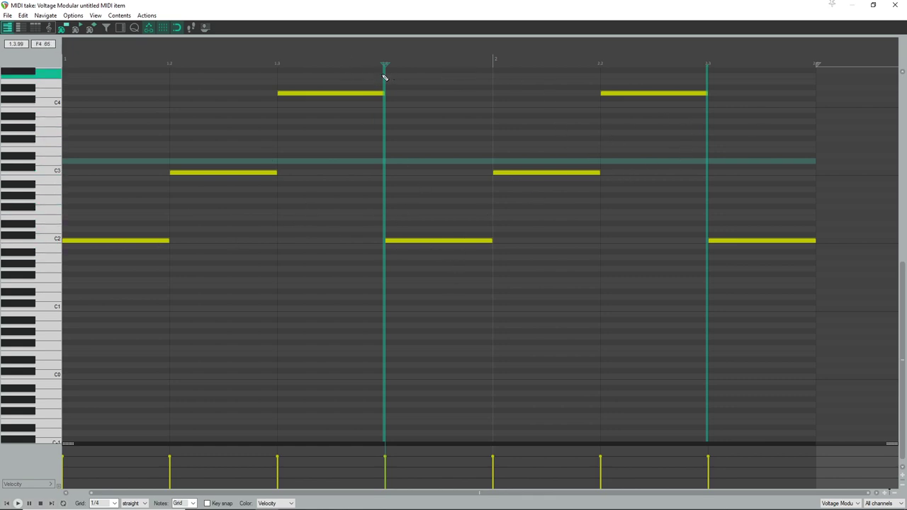
Add one-beat notes D3 at 1.4, A3 at 2.1 and another at 2.4, and close the MIDI editor
mouse_move(384, 73)
left_mouse_down()
mouse_move(814, 87)
mouse_move(664, 135)
mouse_move(415, 170)
mouse_move(680, 163)
mouse_move(390, 164)
left_mouse_up()
left_click(388, 163)
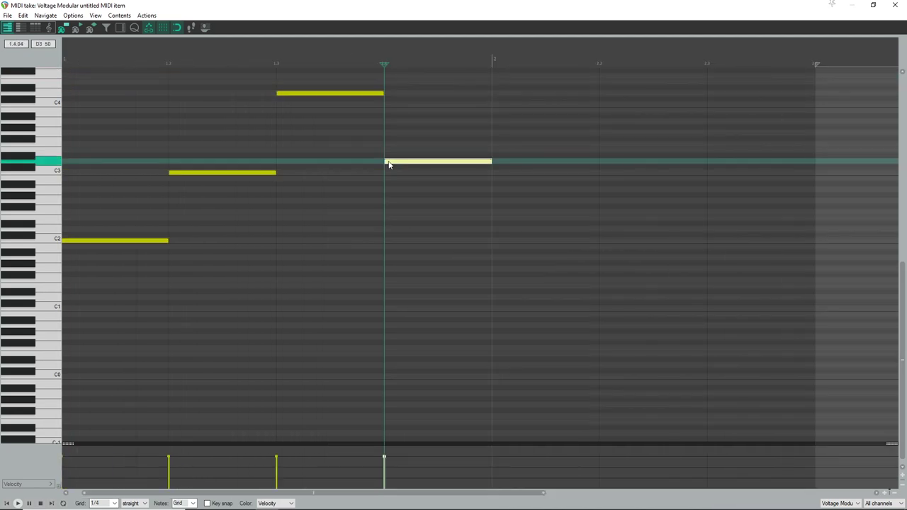
left_click(498, 122)
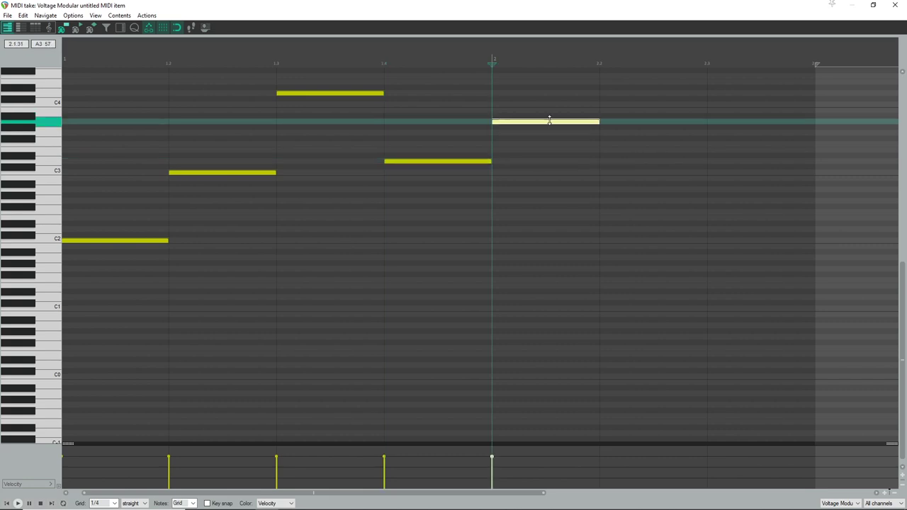
left_click(723, 156)
left_click(895, 5)
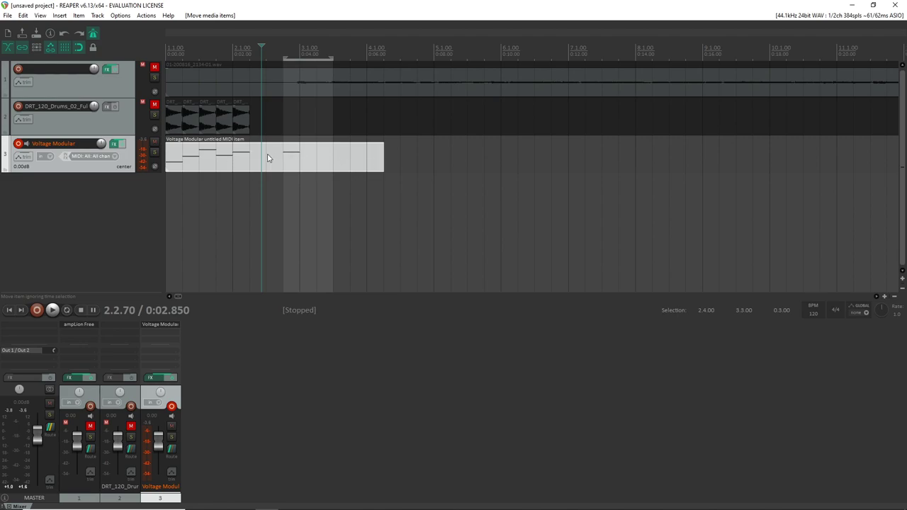
Shorten the Voltage Modular MIDI item to two measures and copy it three times end to end up to 9.1.00
left_click_drag(381, 156, 508, 164)
left_click_drag(457, 163, 601, 162)
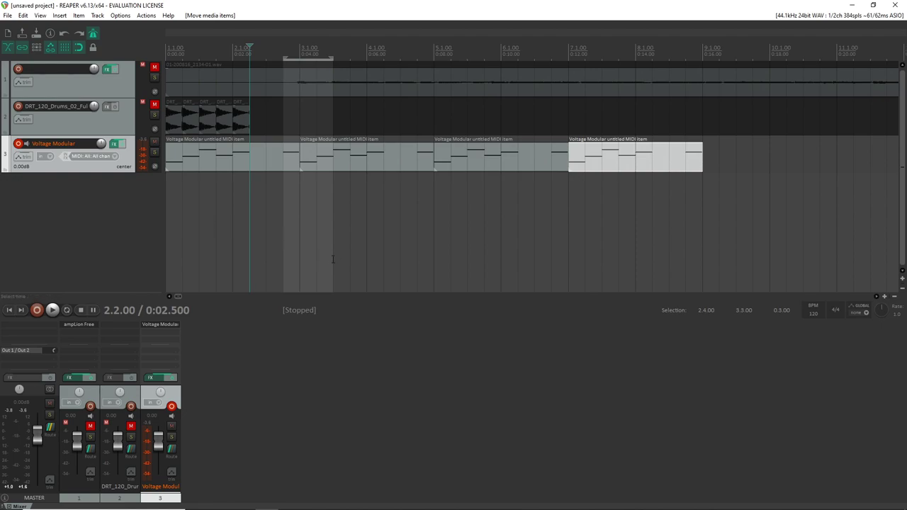
Open the project's render settings and look through the folders available as output directory, without choosing one
left_click(4, 16)
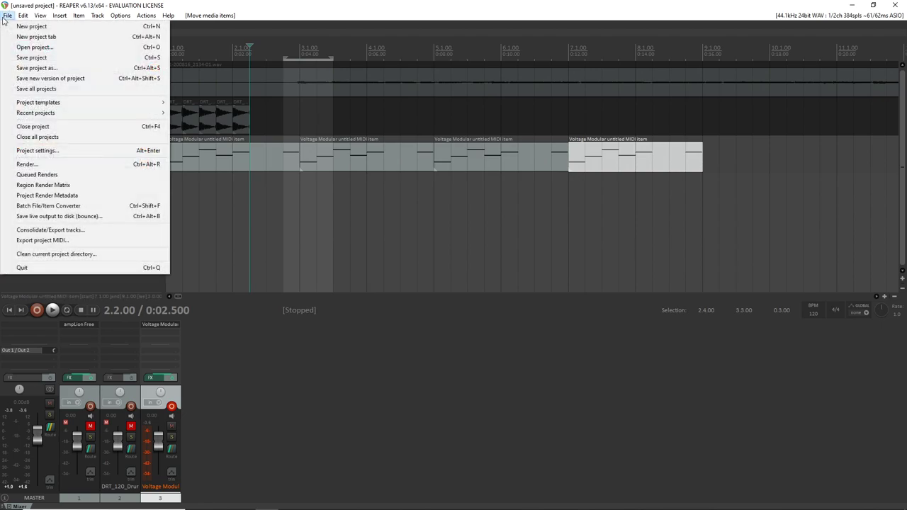
left_click(49, 167)
left_click(553, 174)
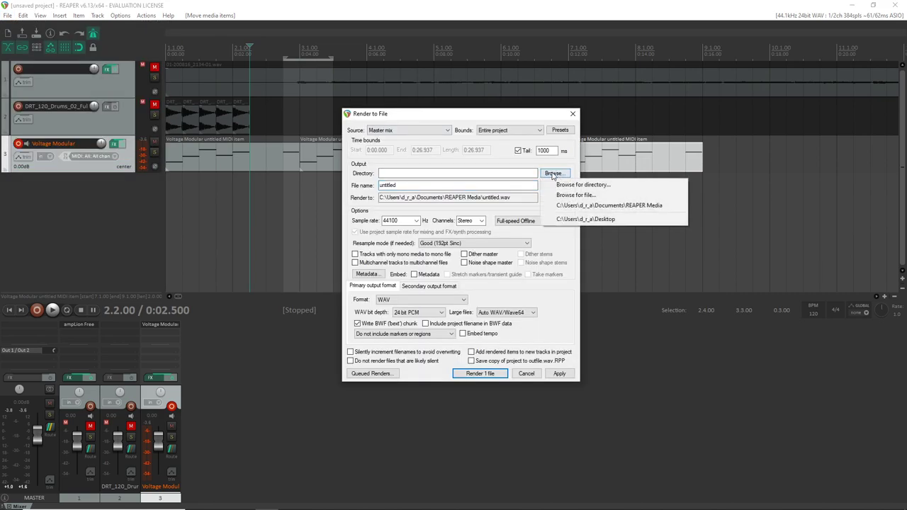
left_click(582, 184)
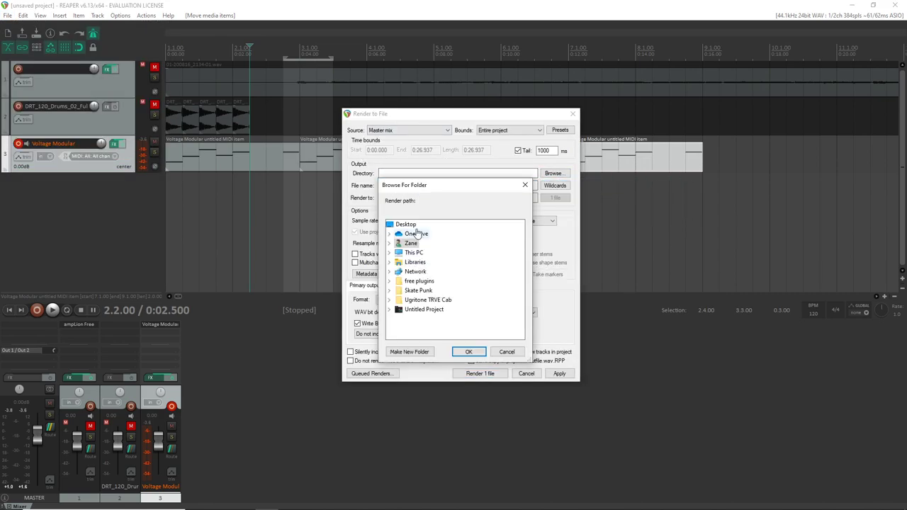
left_click(506, 352)
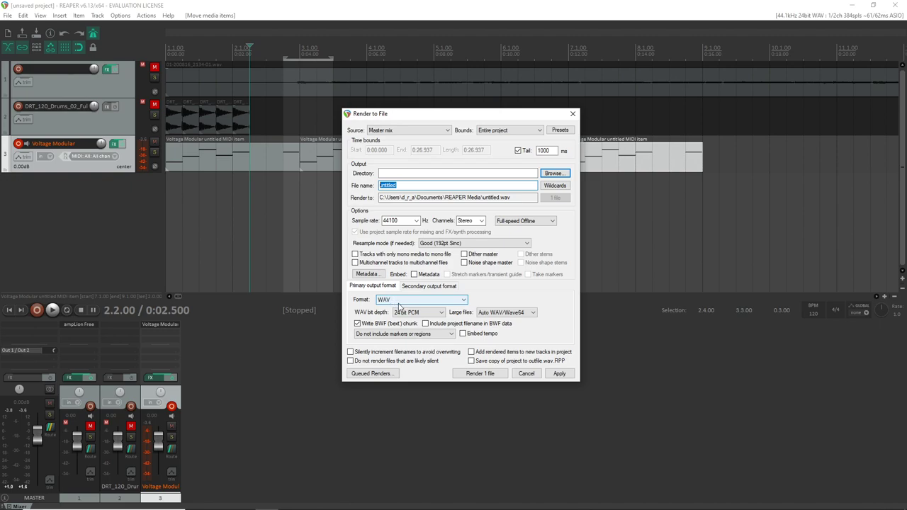
Set the render format to MP3 (encoder by LAME project) and view its bitrate options
left_click(397, 301)
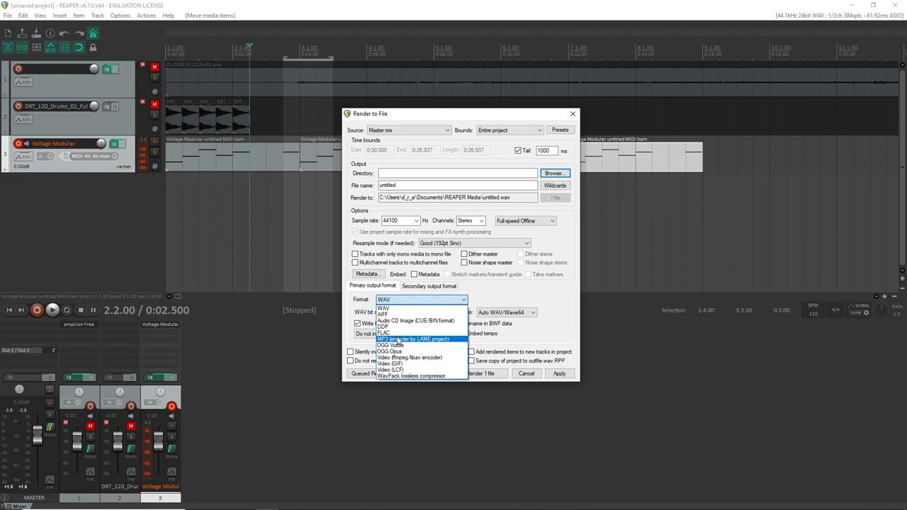
left_click(402, 340)
left_click(425, 336)
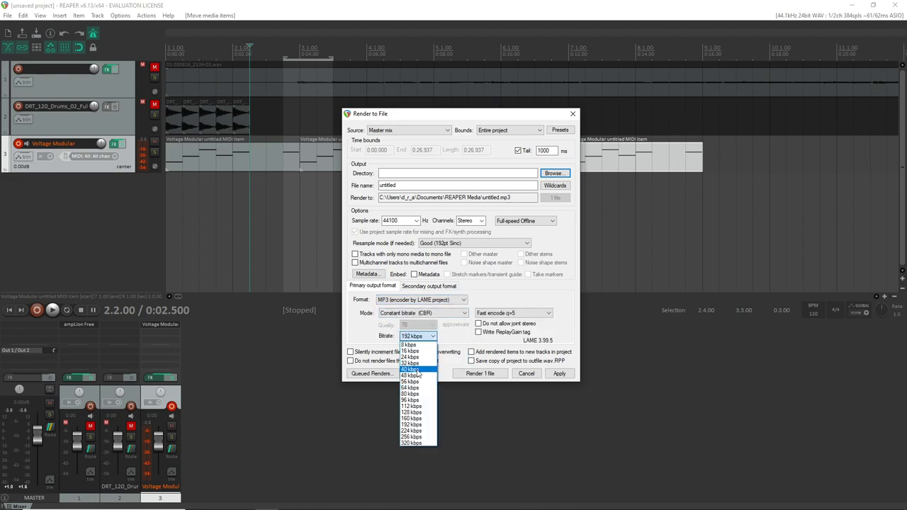
left_click(359, 342)
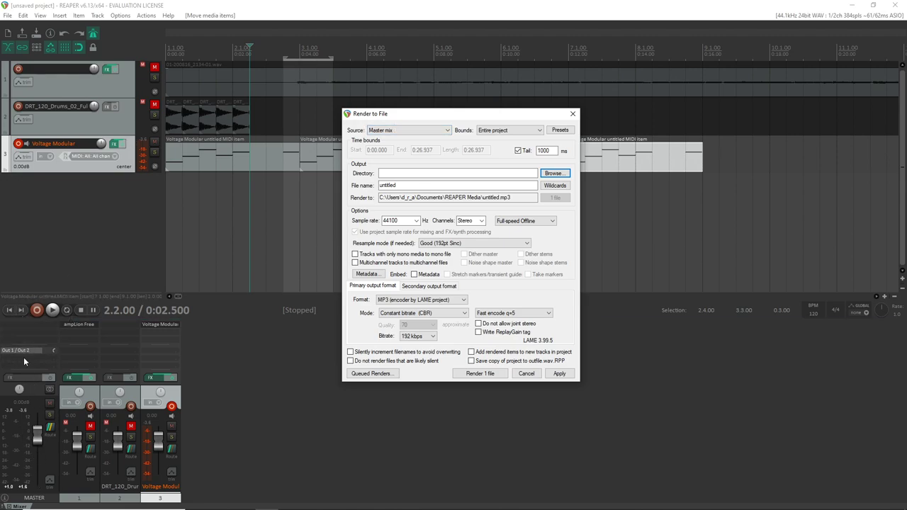
Look through the render source options, set the bounds to Time selection, and cancel the render
left_click(447, 132)
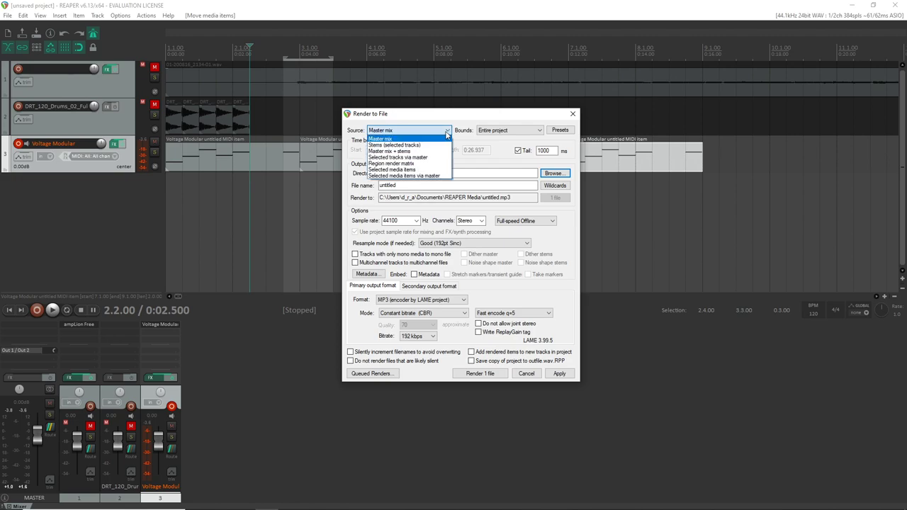
left_click(464, 116)
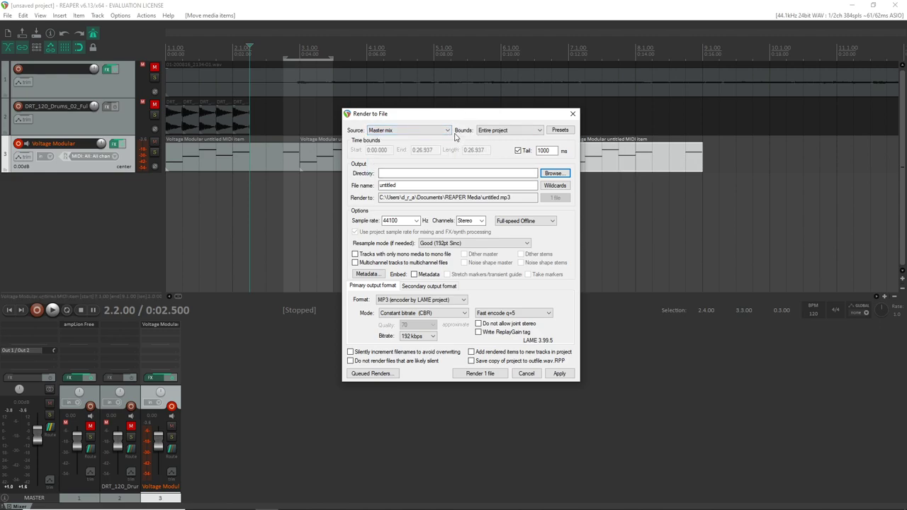
left_click(499, 131)
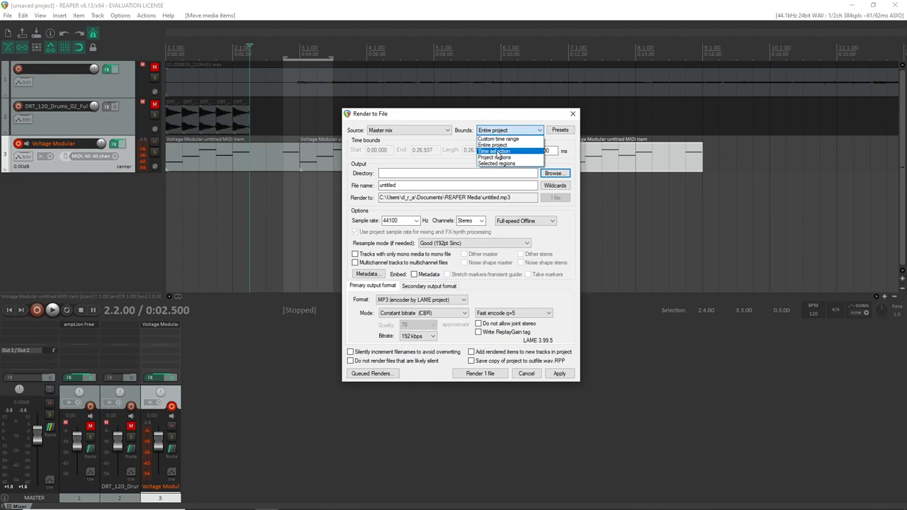
left_click(498, 151)
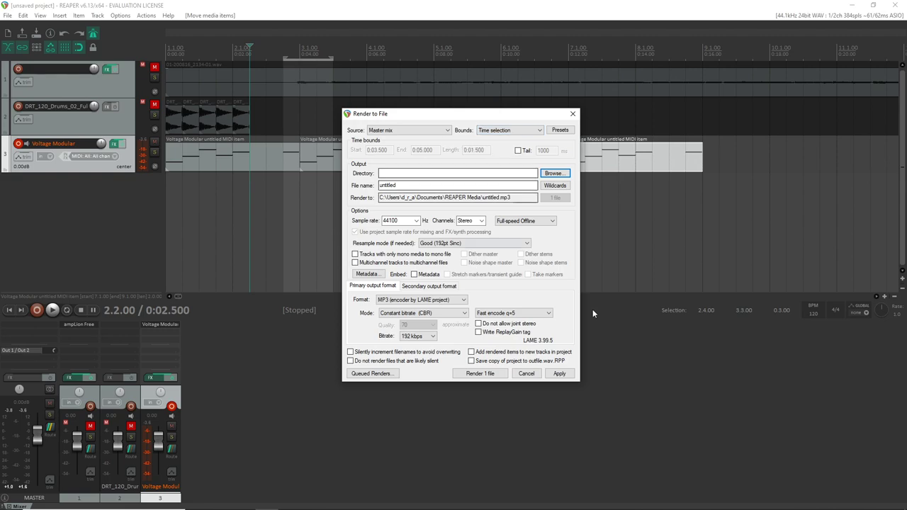
left_click(526, 373)
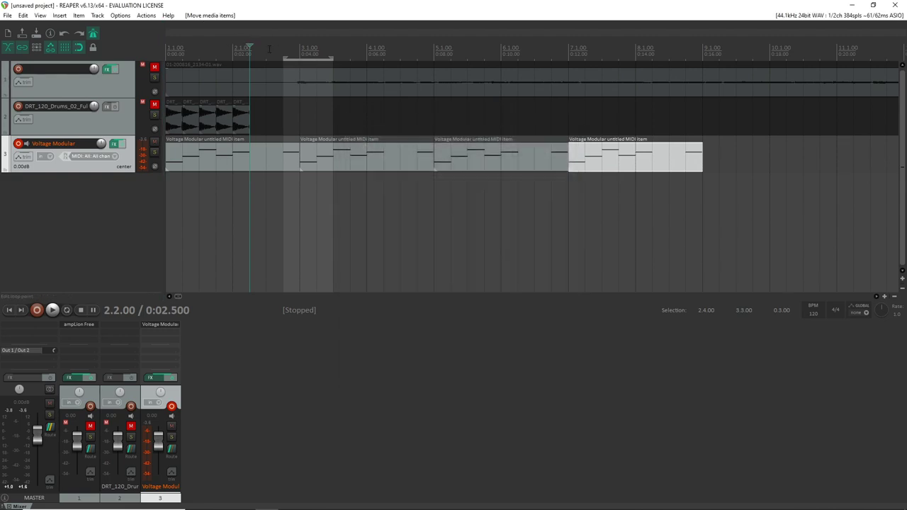
Set the time selection from 1.1.00 to 9.1.00 and render the entire project's master mix as a 24 bit WAV file named untitled
left_click_drag(289, 53, 703, 67)
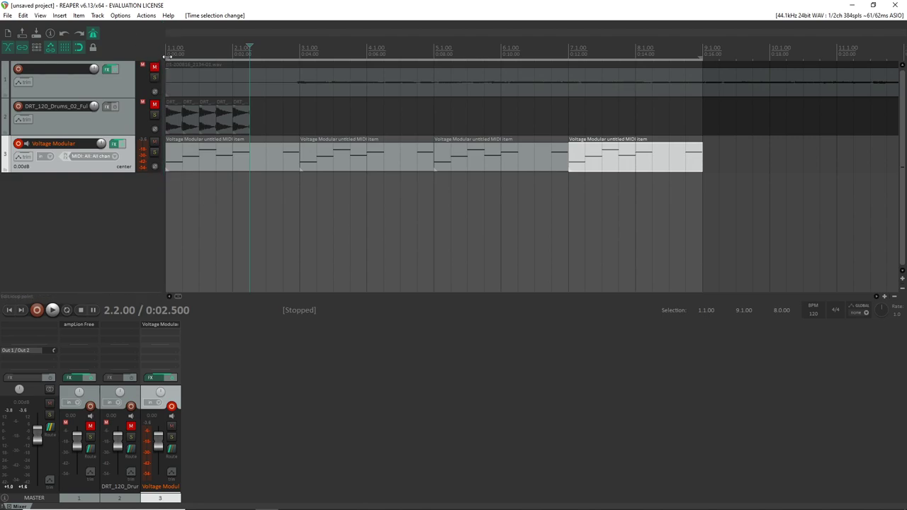
left_click(7, 15)
left_click(43, 164)
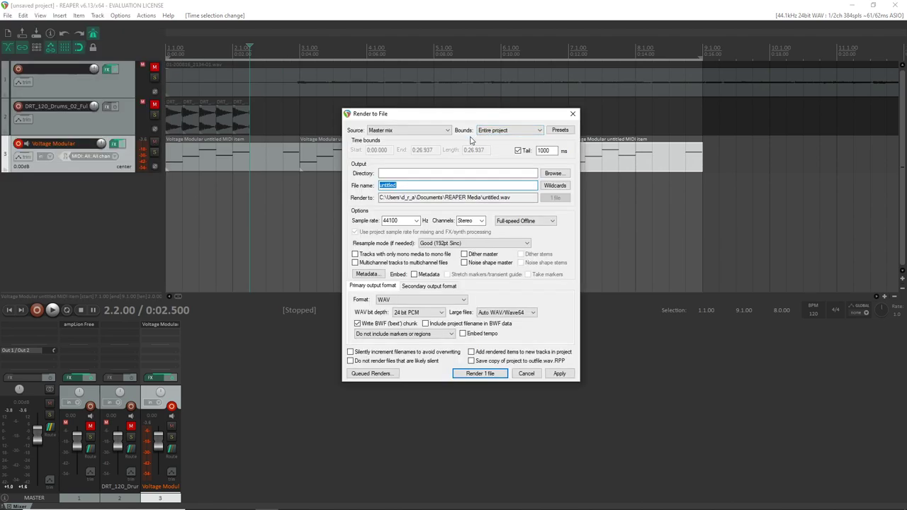
left_click(480, 374)
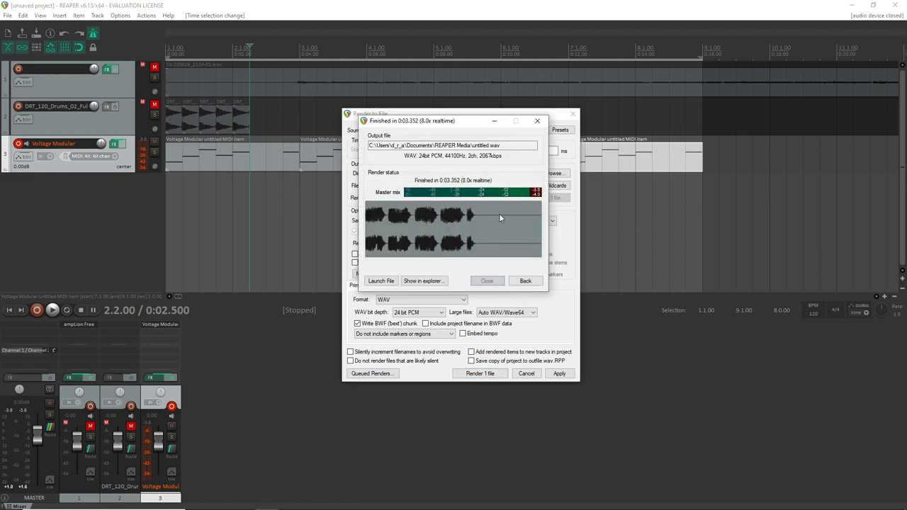
left_click(498, 281)
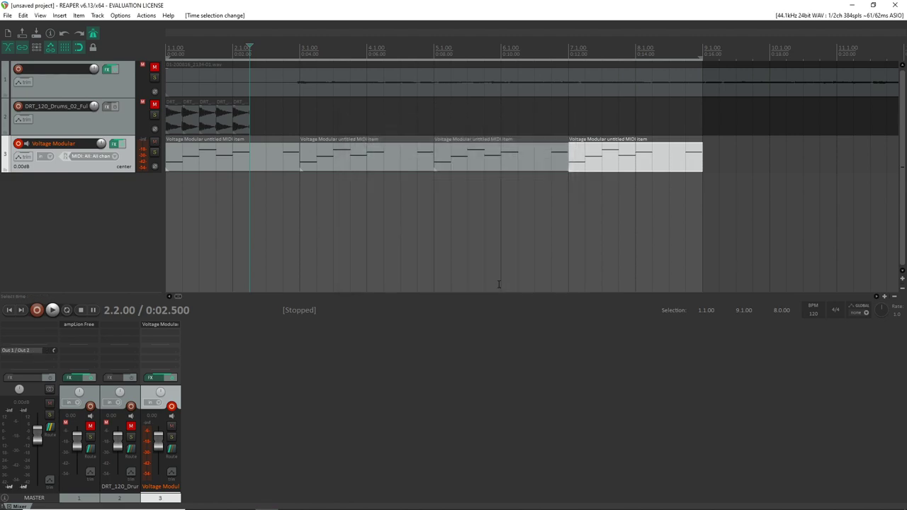